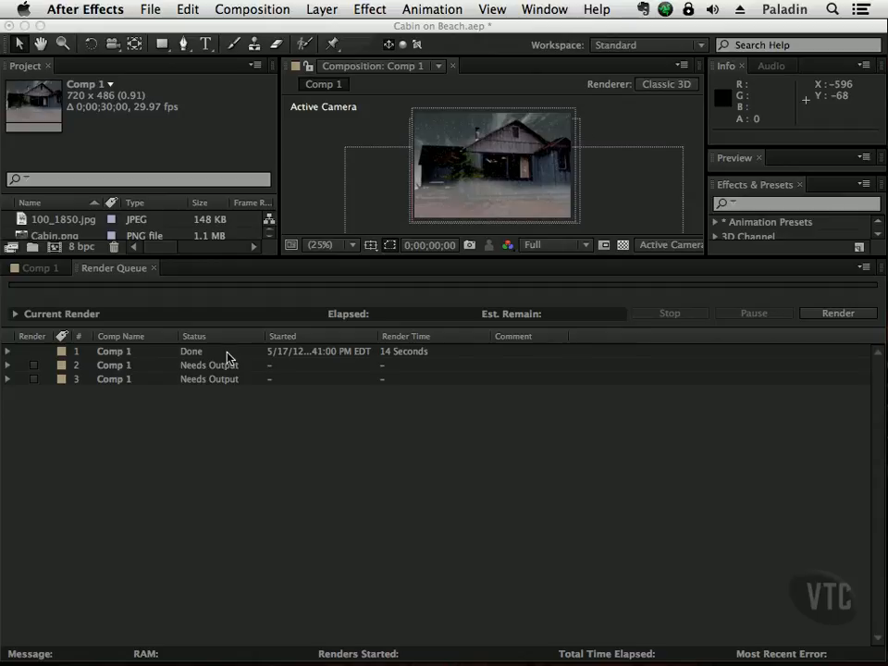
Review the render and output settings of the finished first queue item and enlarge the Render Queue area.
left_click(7, 353)
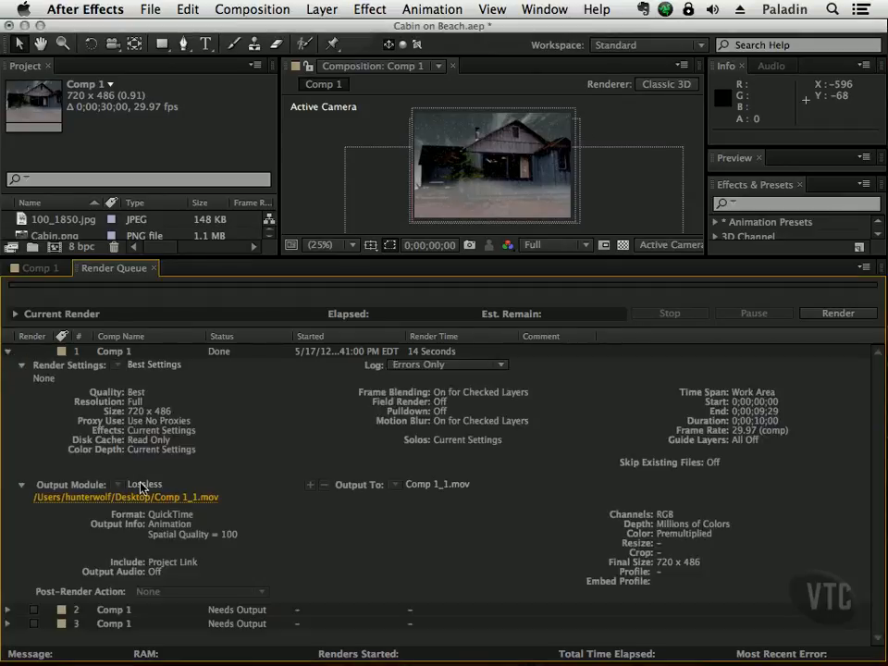
left_click(8, 352)
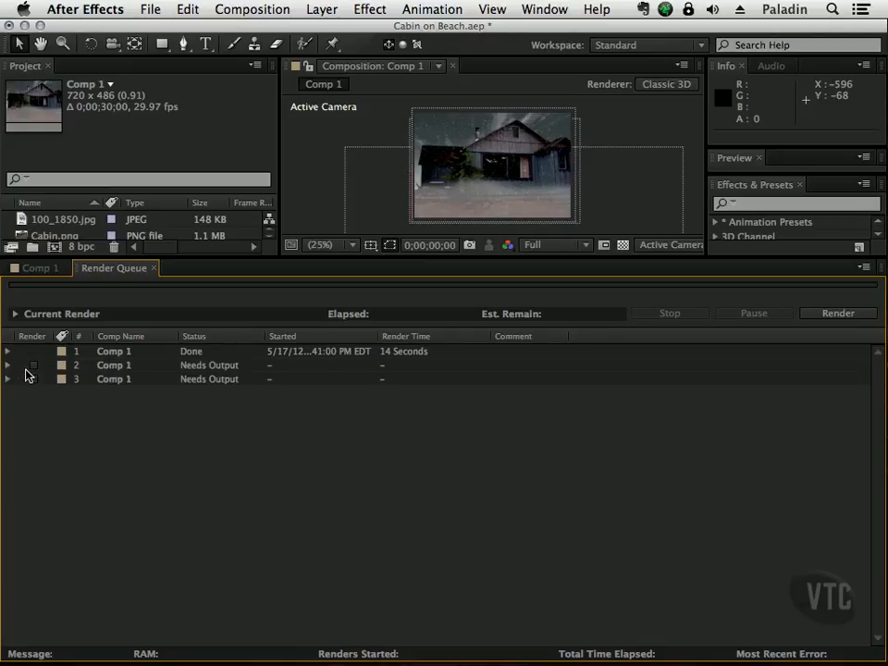
left_click_drag(232, 256, 232, 214)
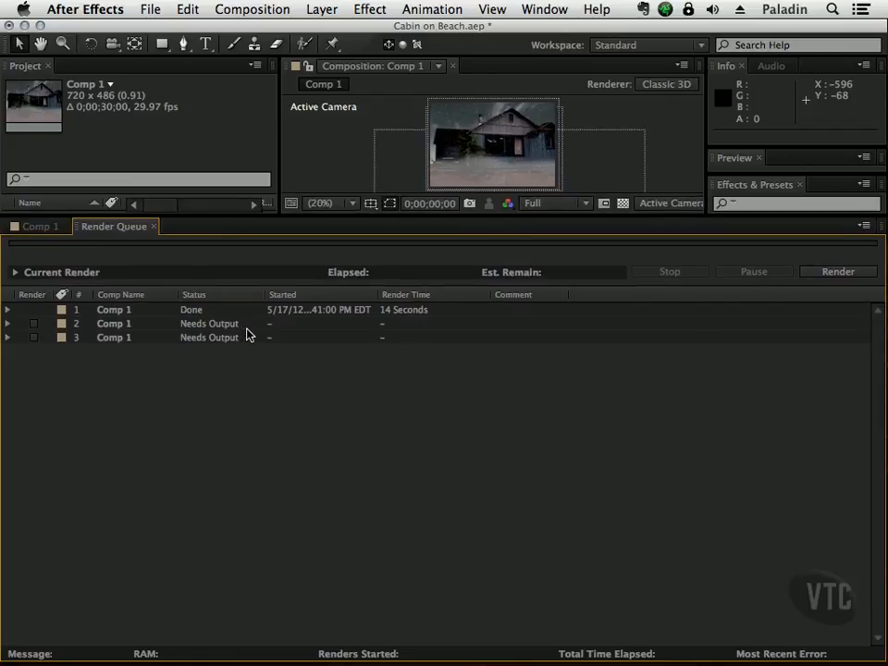
Examine the quality and resolution options in the render settings of the second queued Comp 1 item.
left_click(7, 323)
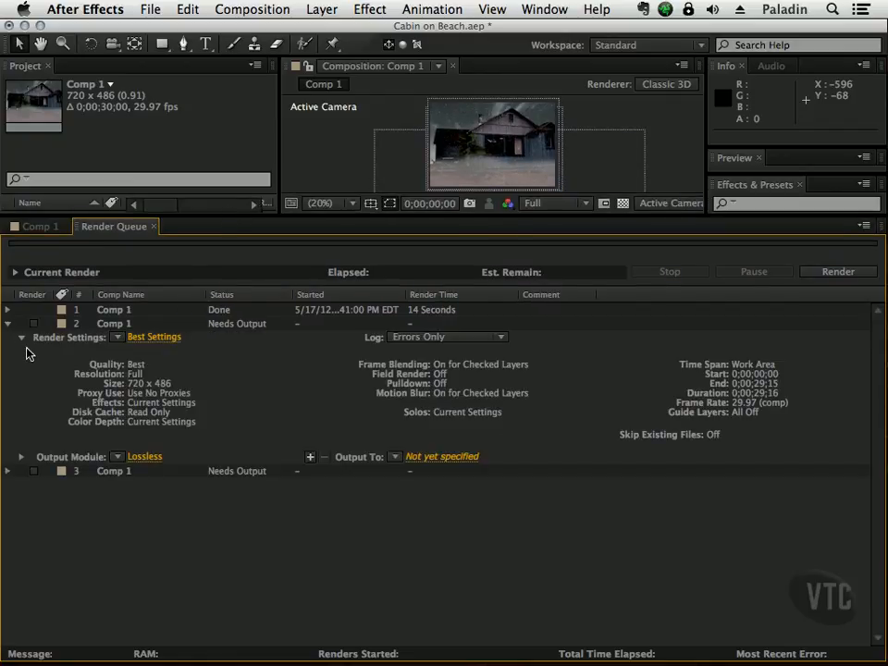
left_click(154, 338)
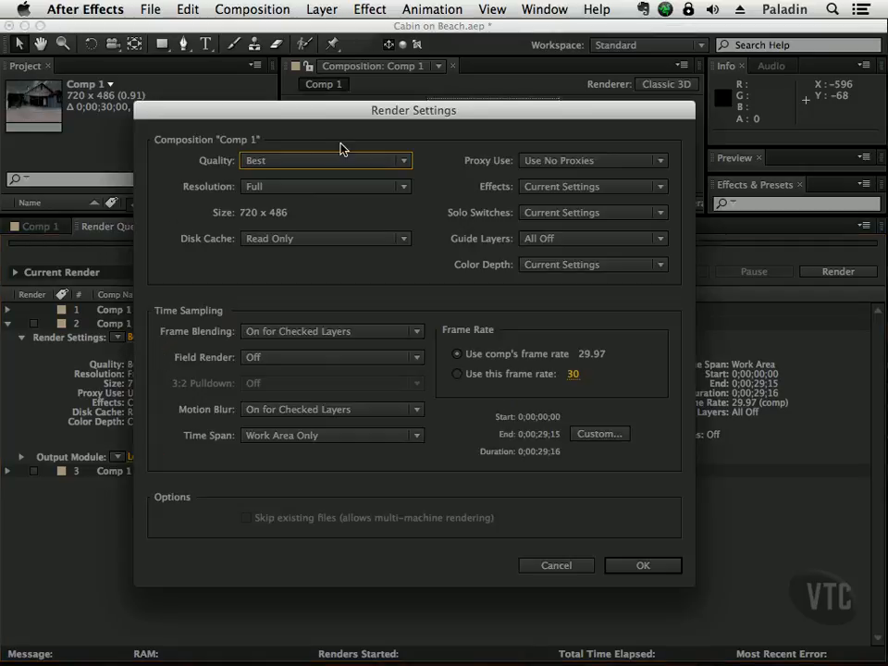
left_click(383, 164)
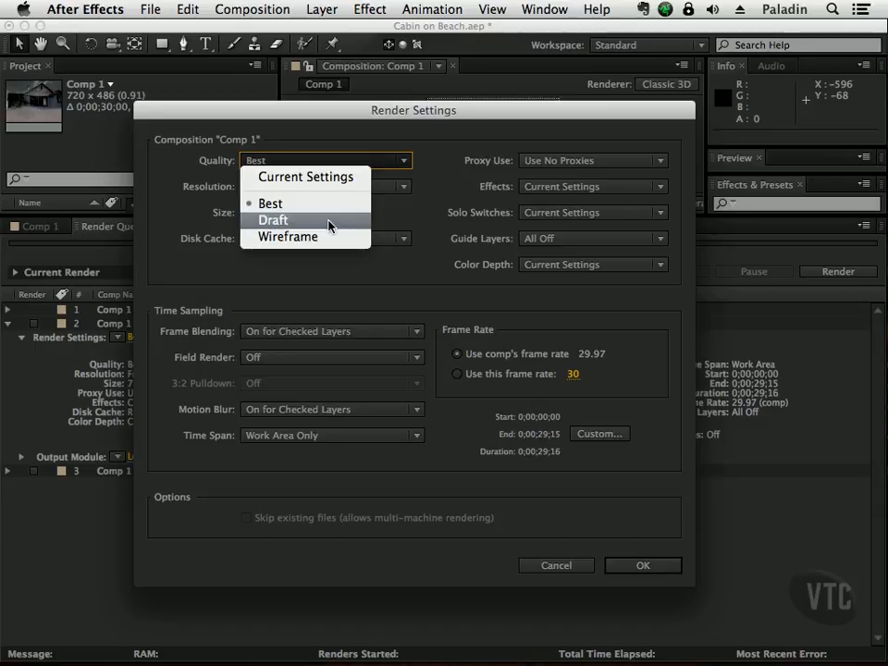
left_click(409, 211)
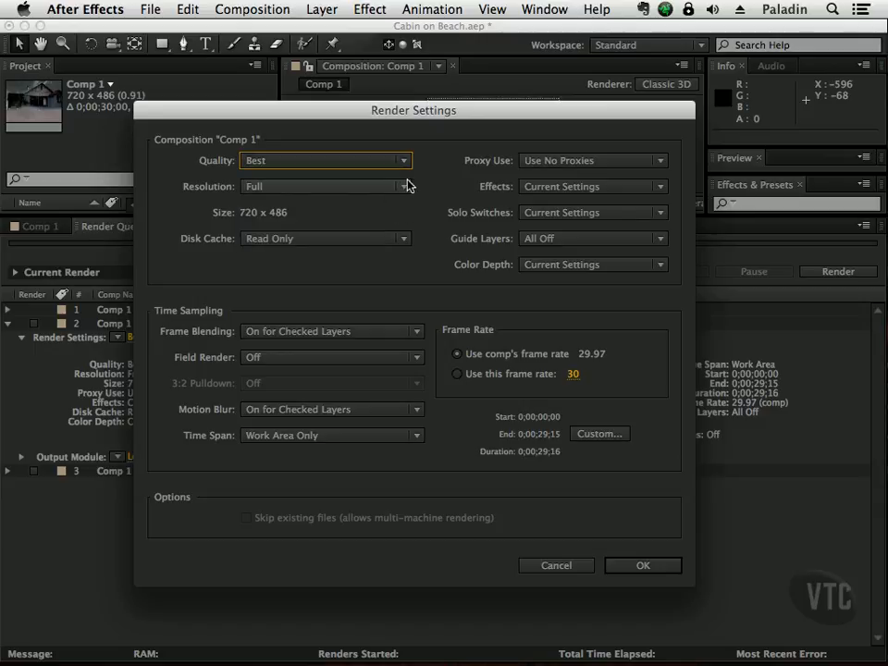
left_click(404, 187)
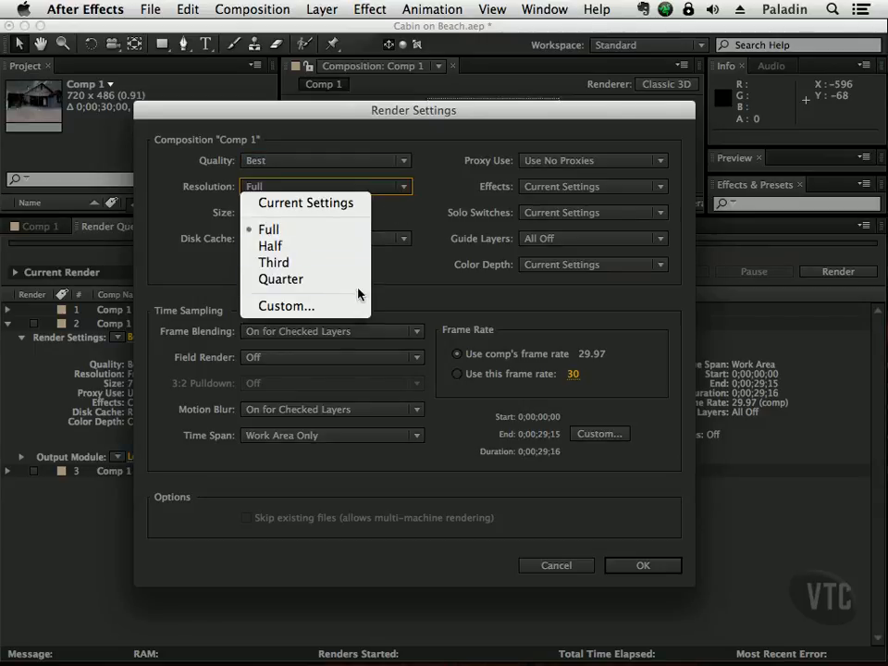
left_click(422, 211)
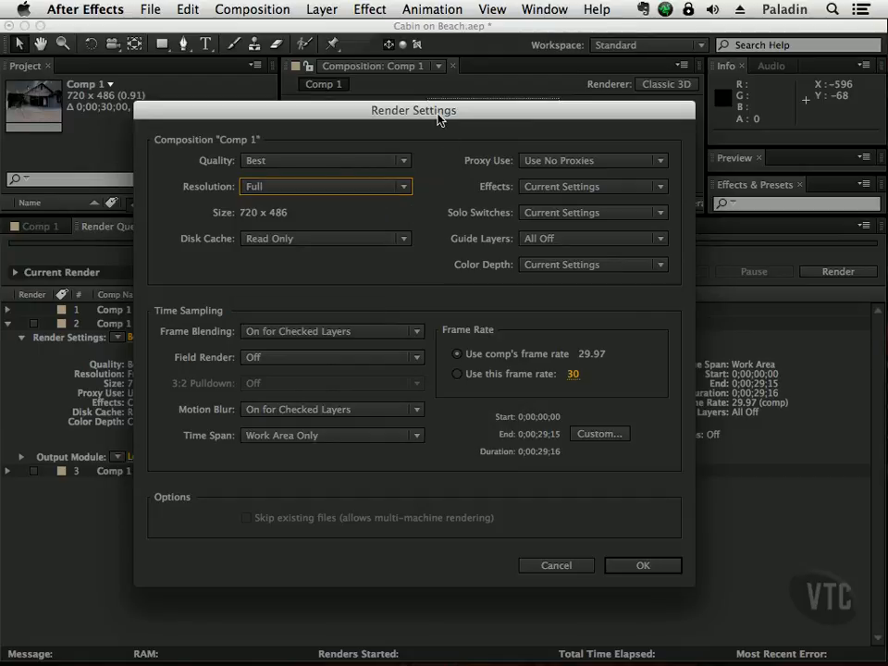
left_click_drag(439, 111, 416, 292)
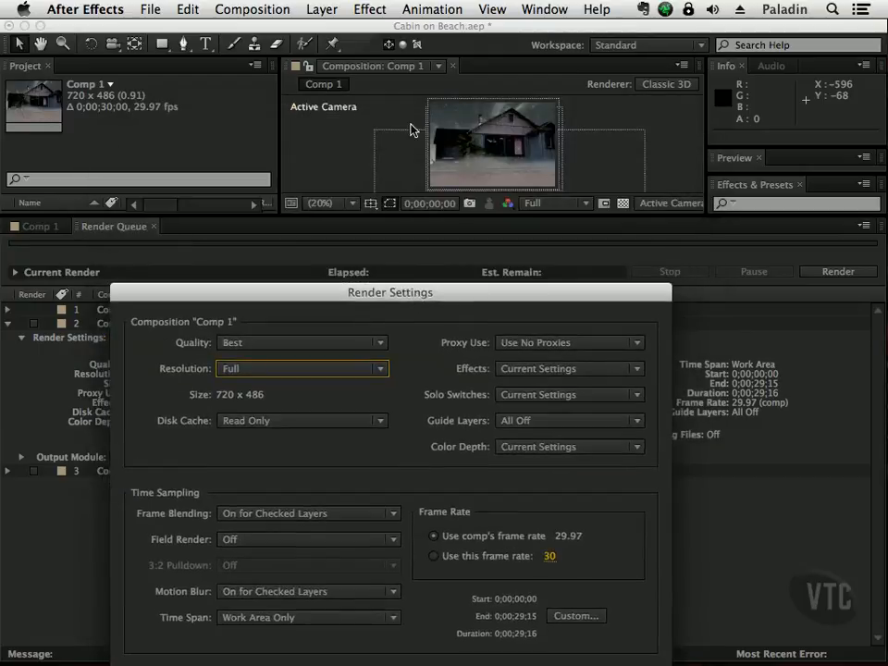
left_click(379, 368)
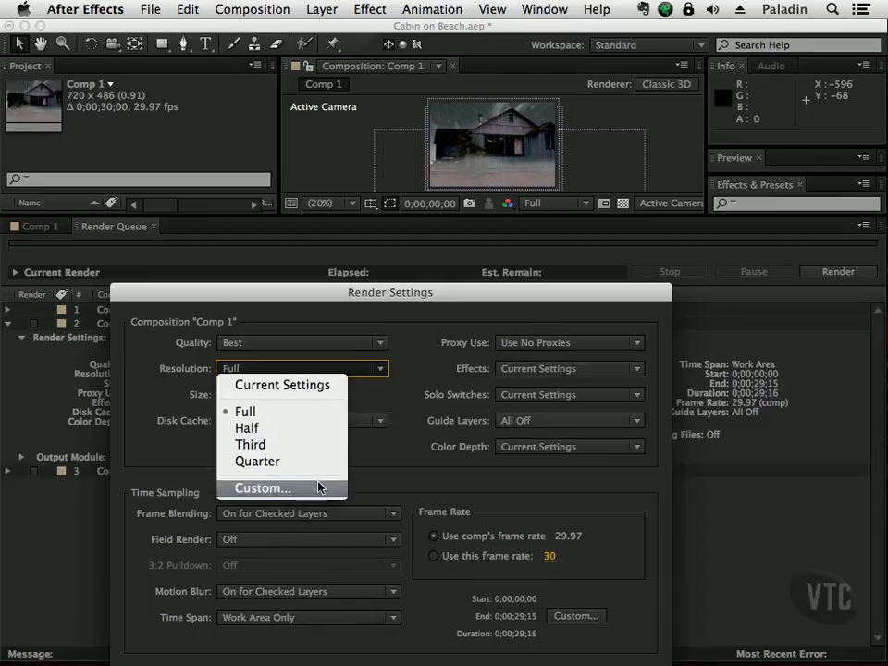
left_click(396, 308)
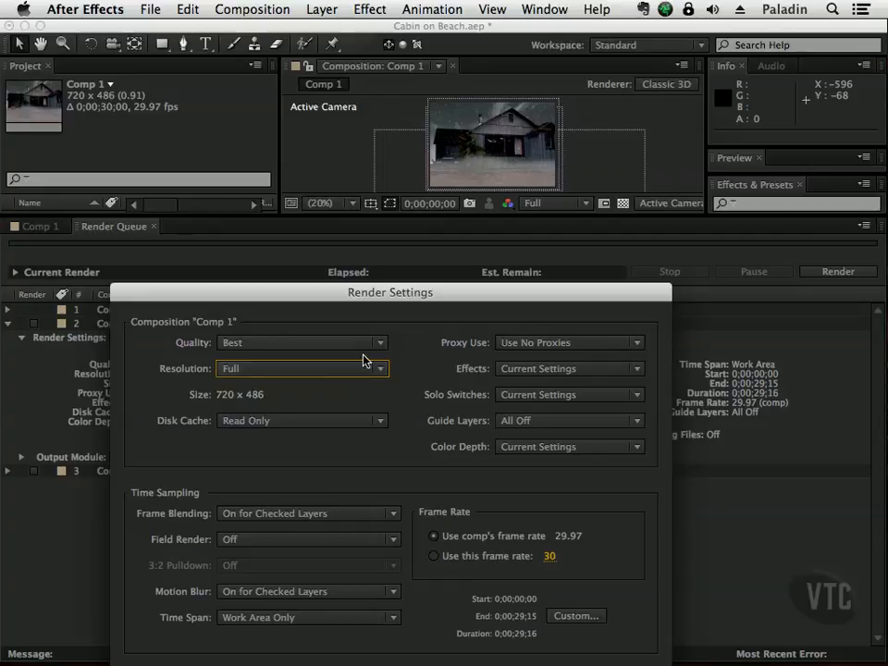
Try the Current Settings option for the render quality and return it to Best.
left_click_drag(393, 294, 405, 232)
left_click(388, 279)
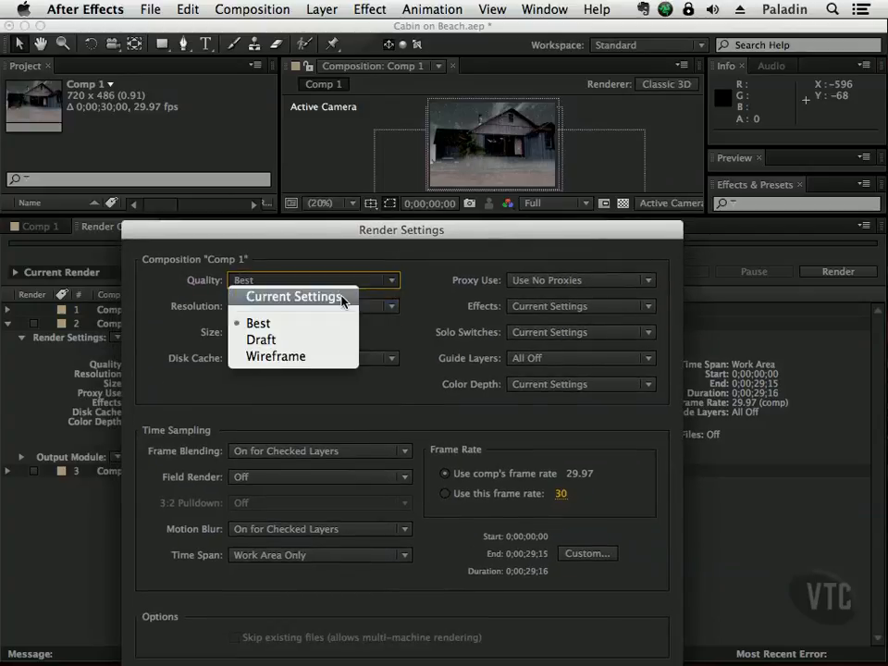
left_click(356, 296)
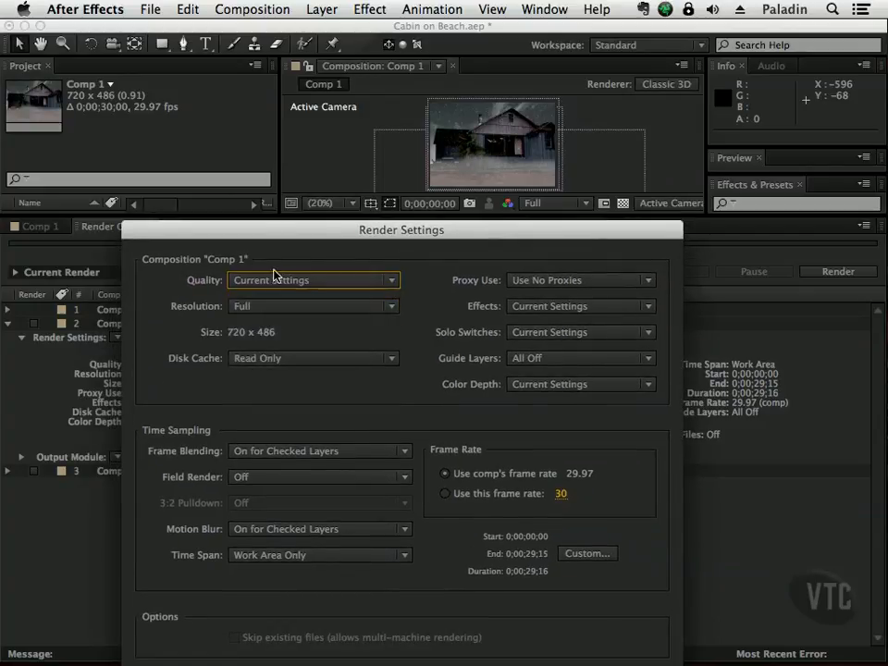
left_click_drag(420, 236, 431, 166)
left_click(400, 211)
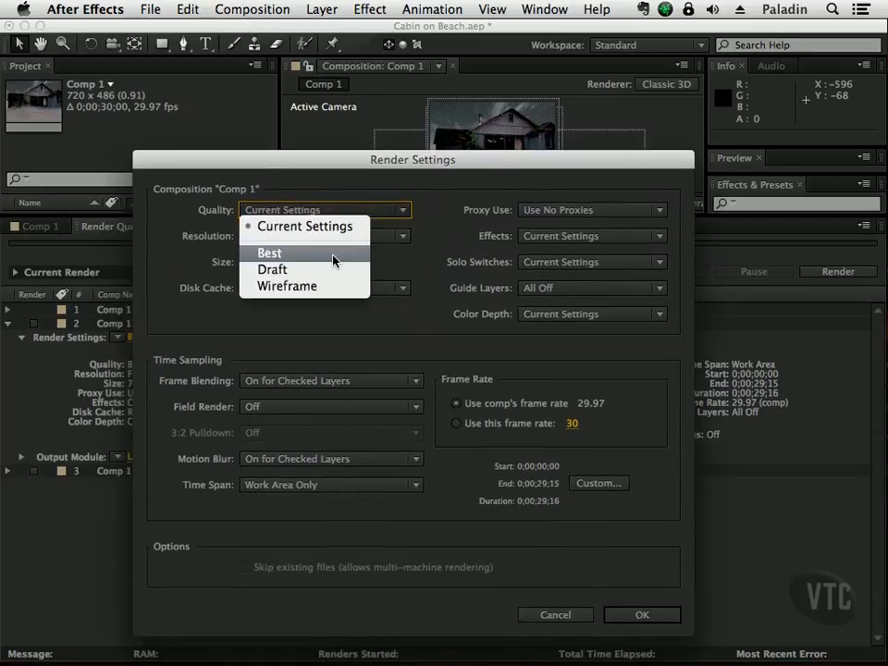
left_click(268, 253)
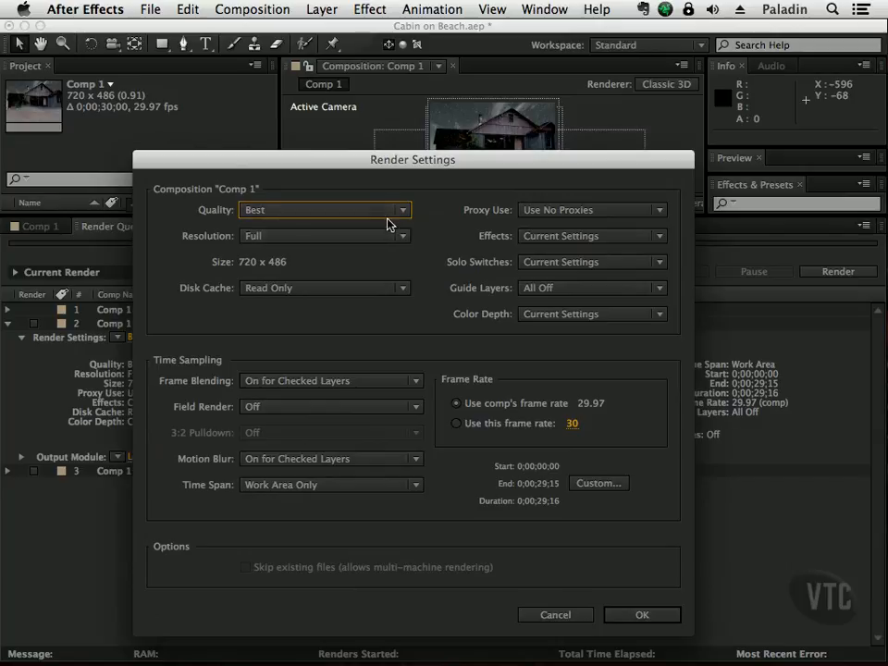
Try Draft render quality, return it to Best, and leave the render settings without applying them.
left_click(402, 215)
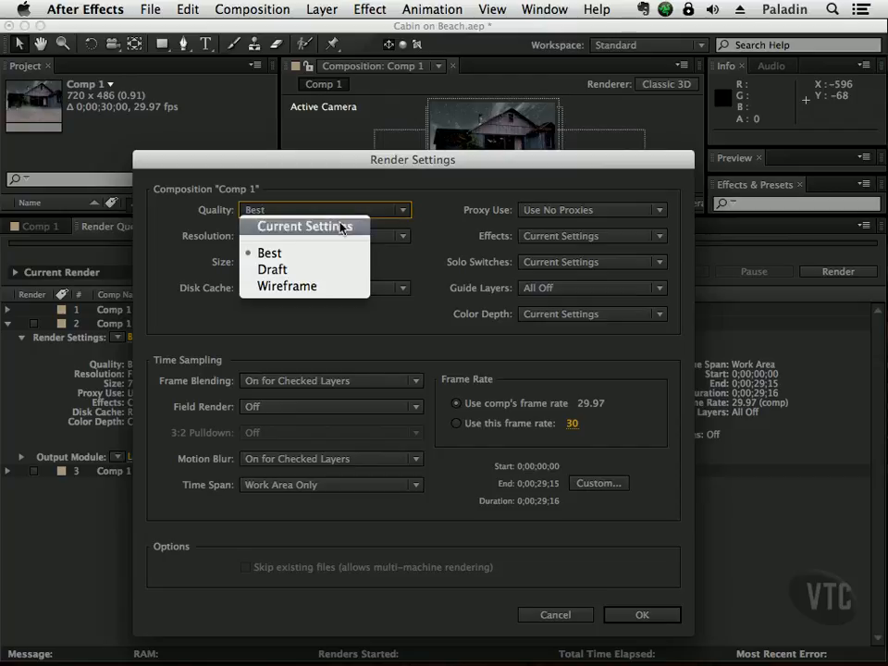
left_click(335, 271)
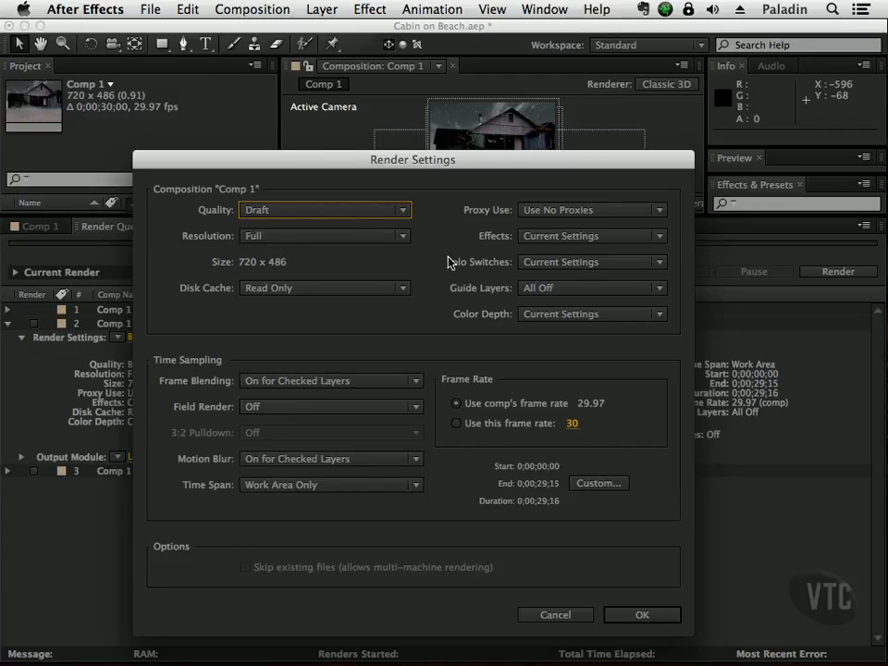
left_click(402, 237)
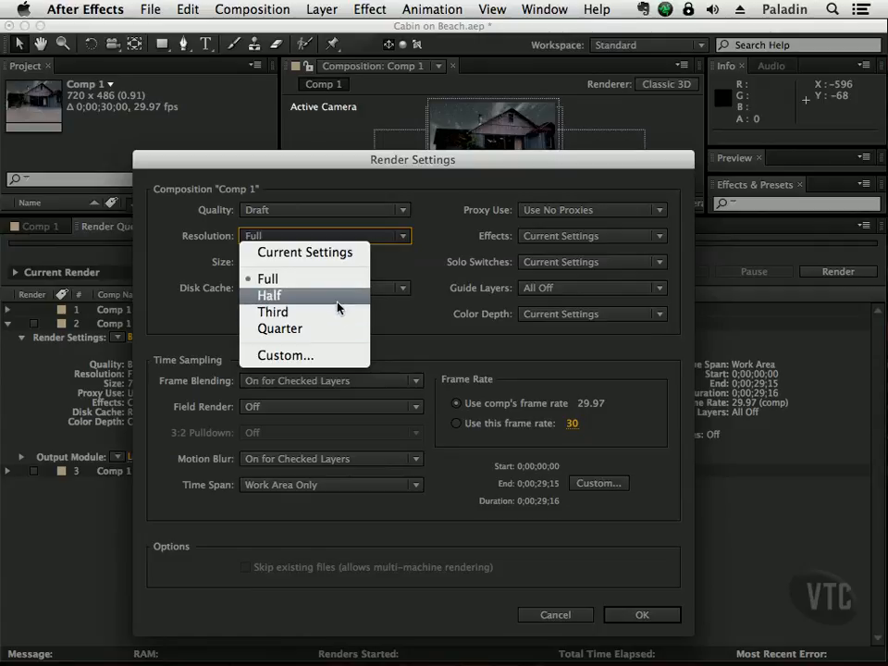
left_click(333, 212)
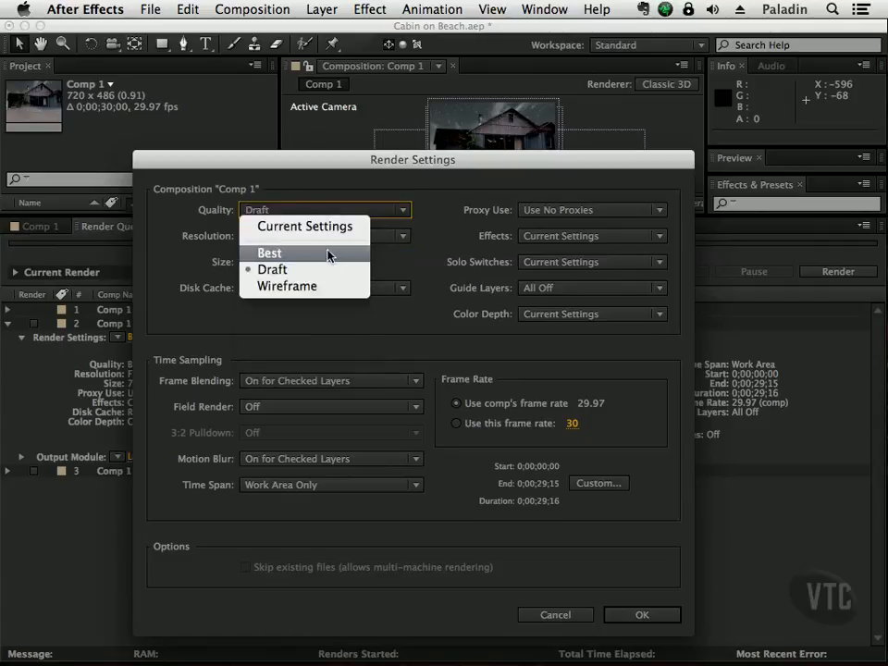
left_click(340, 253)
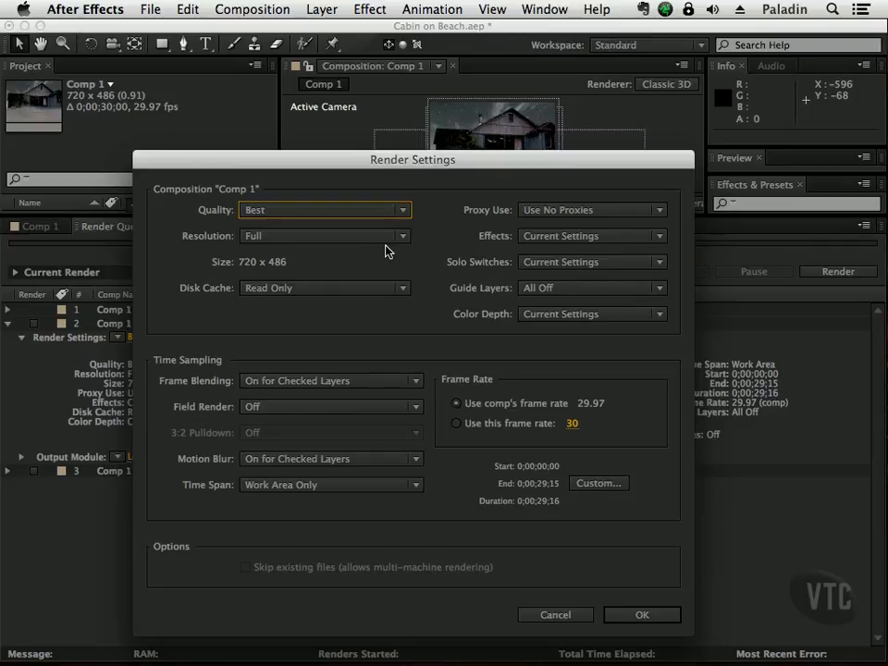
left_click(324, 212)
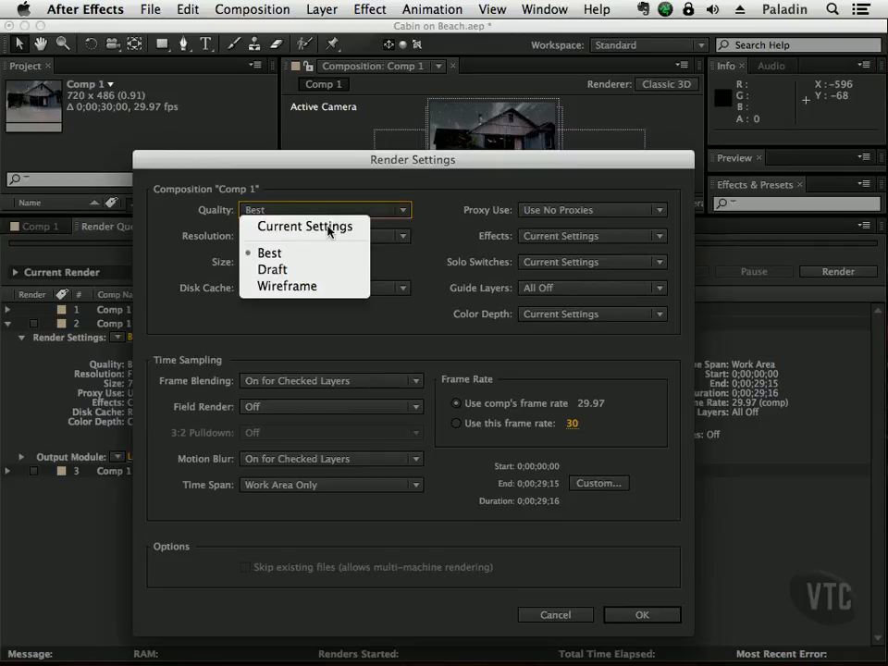
left_click(278, 255)
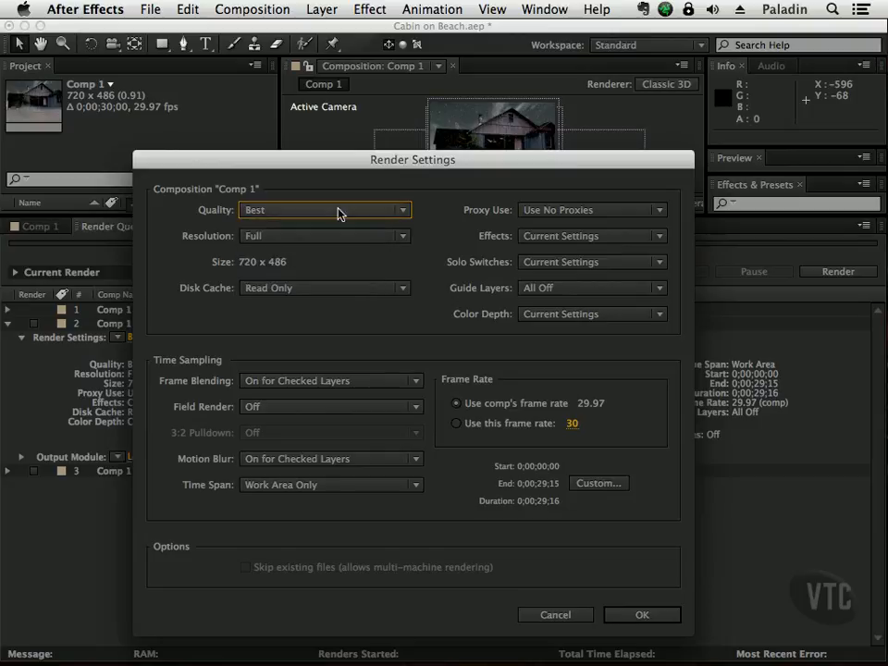
left_click(558, 614)
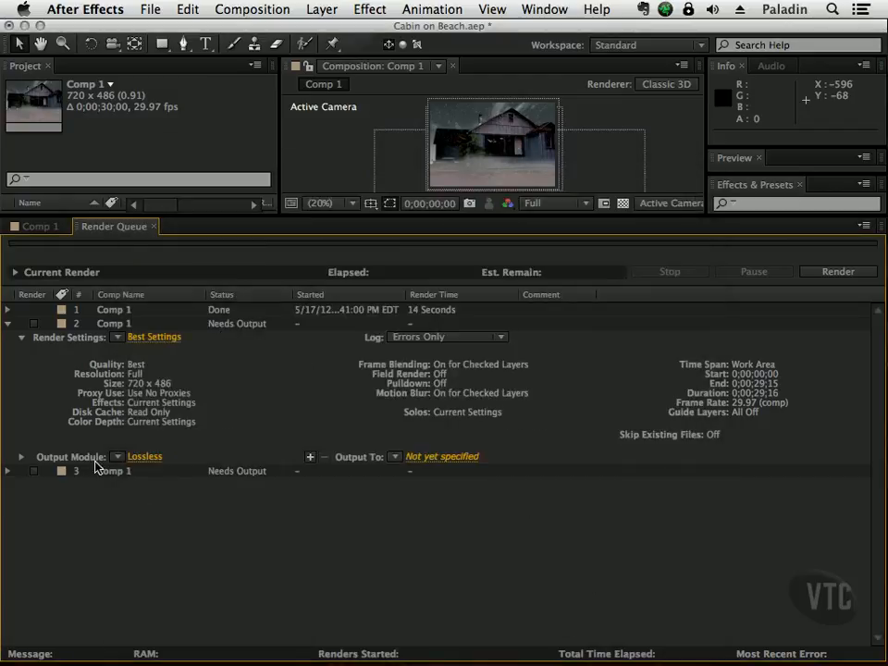
Examine the available output formats and video channel options in the second queue item's Lossless output module.
left_click(143, 459)
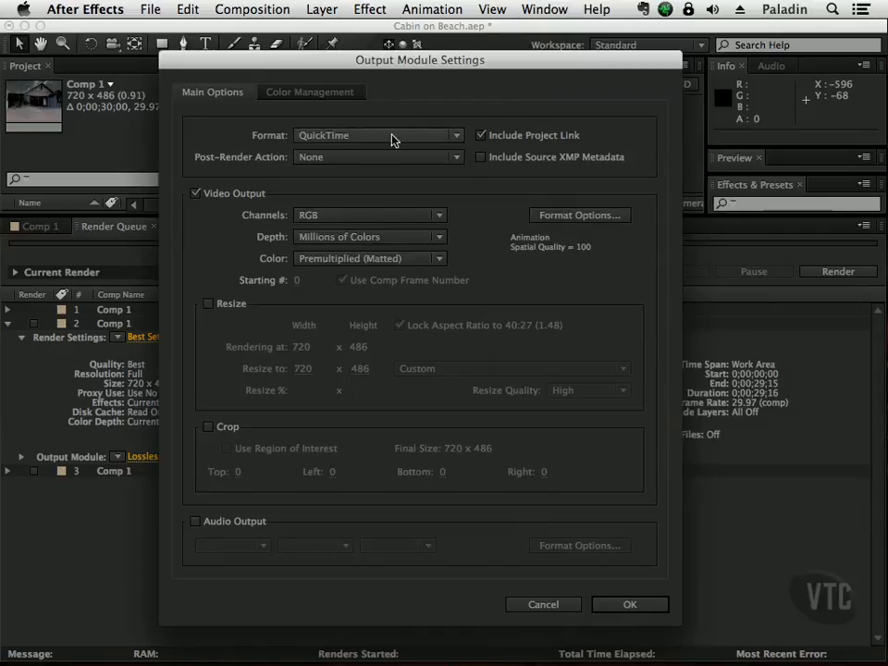
left_click(453, 137)
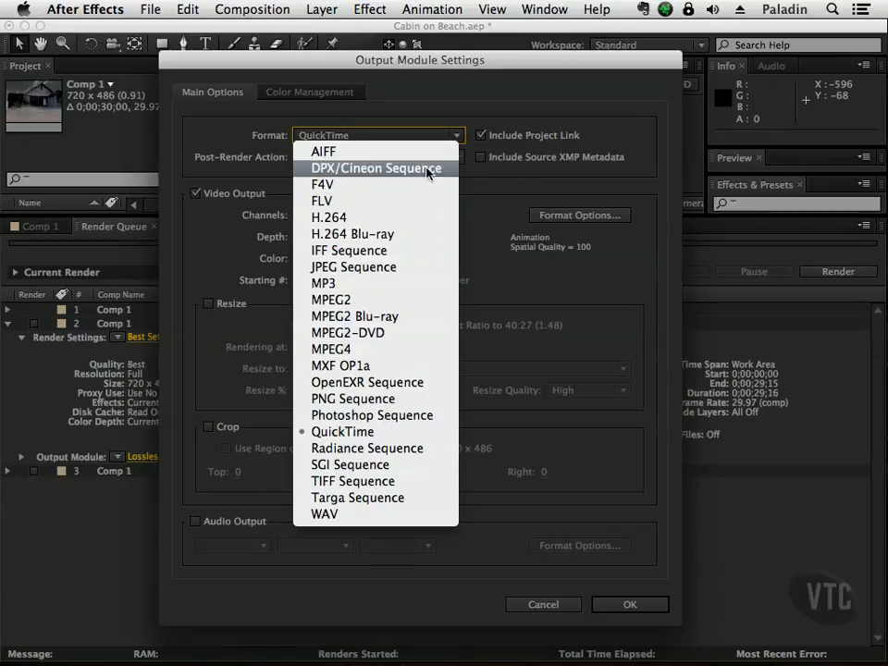
left_click(489, 186)
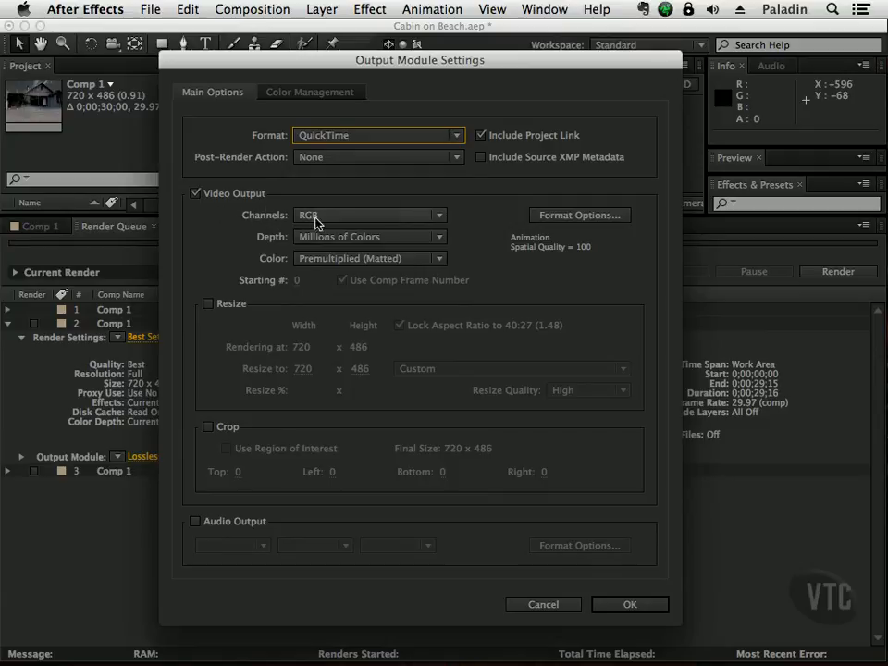
left_click(440, 217)
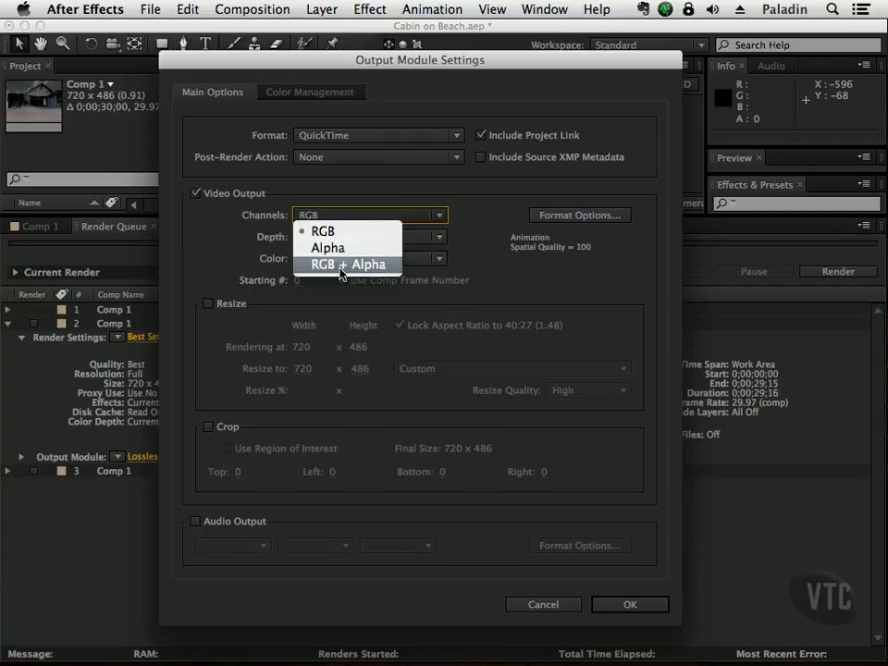
left_click(492, 265)
Examine the available video codecs in the QuickTime format options of the output module, leaving Animation selected.
left_click(559, 218)
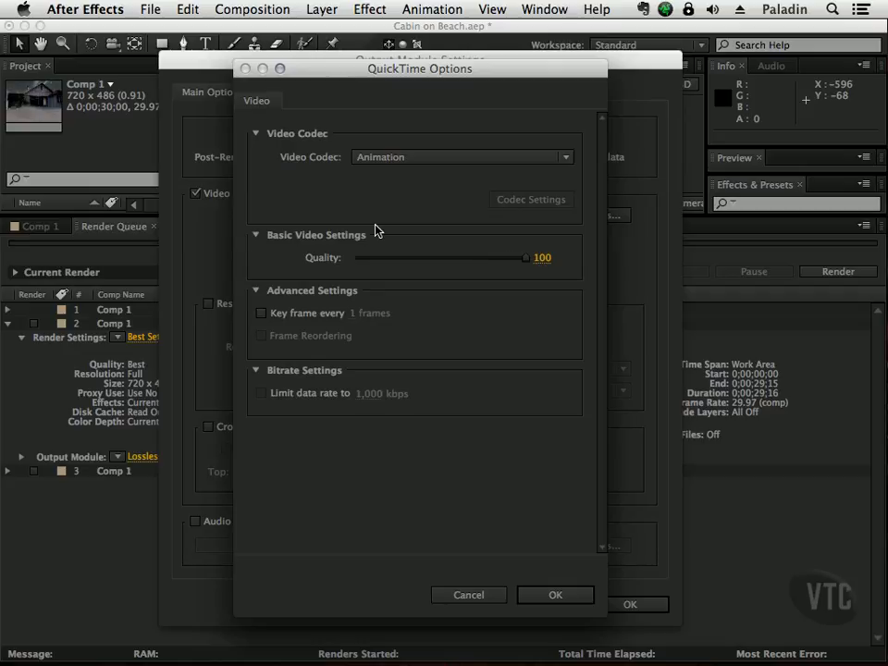
left_click(566, 158)
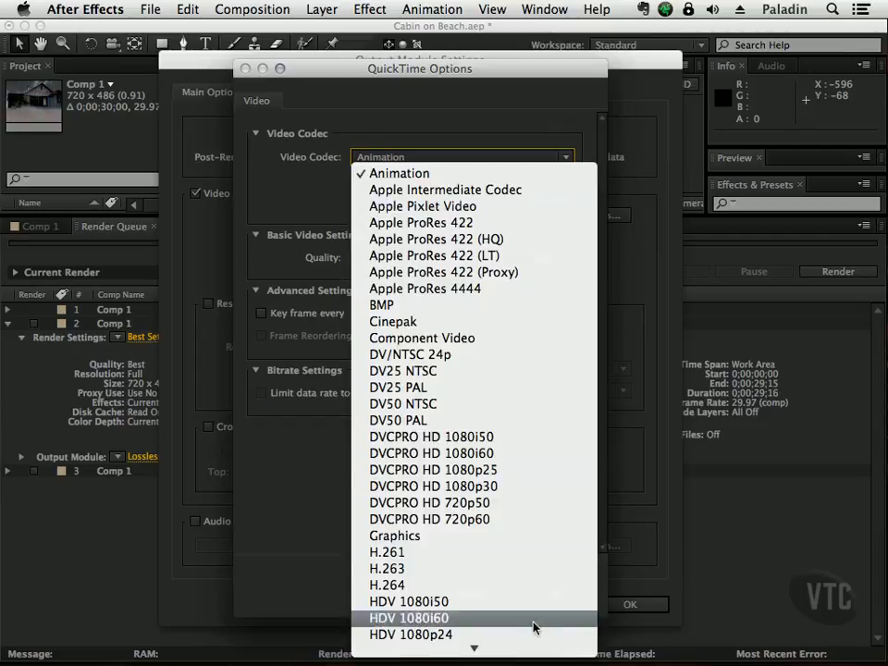
mouse_move(526, 662)
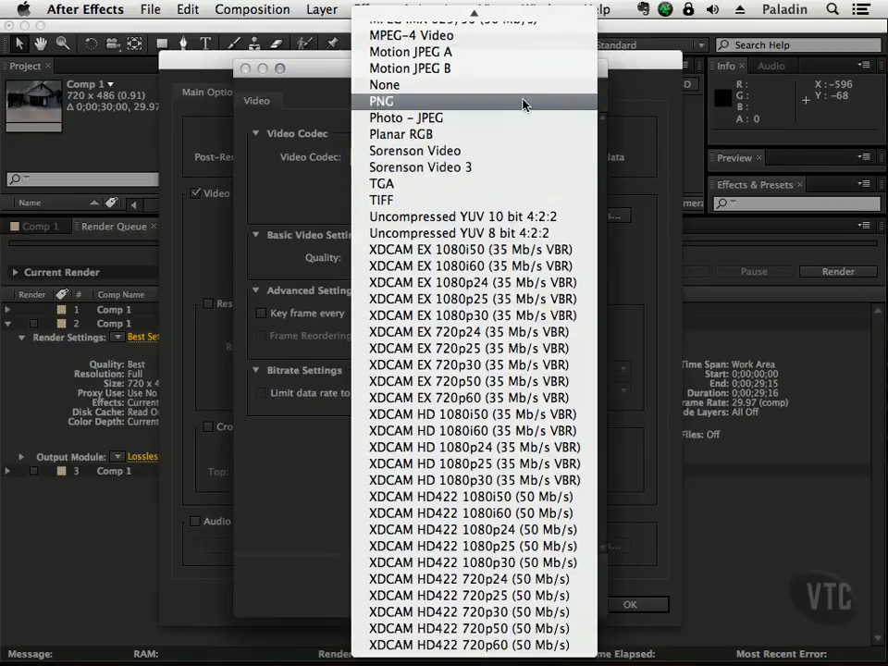
scroll(522, 138, "up", 10)
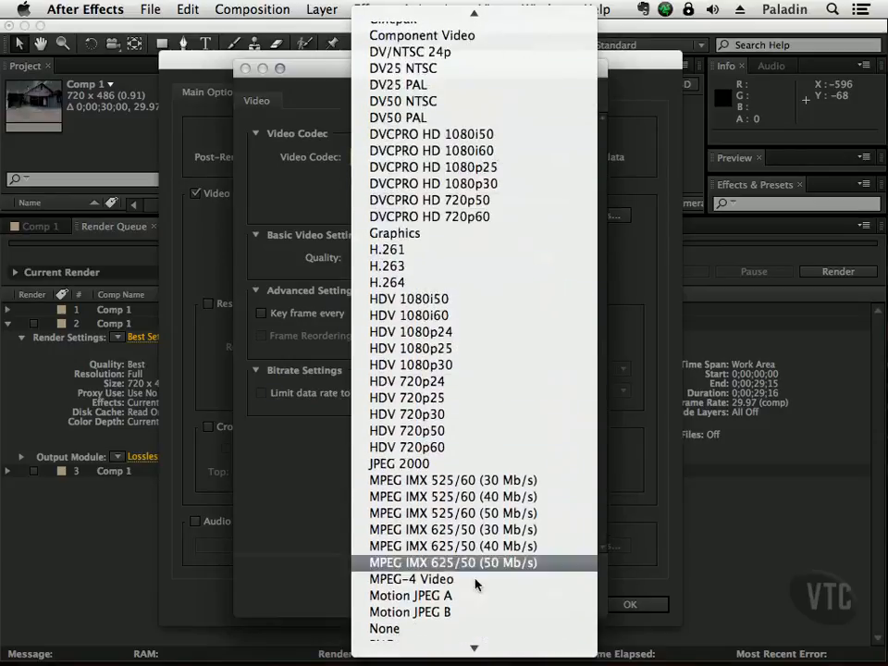
mouse_move(474, 652)
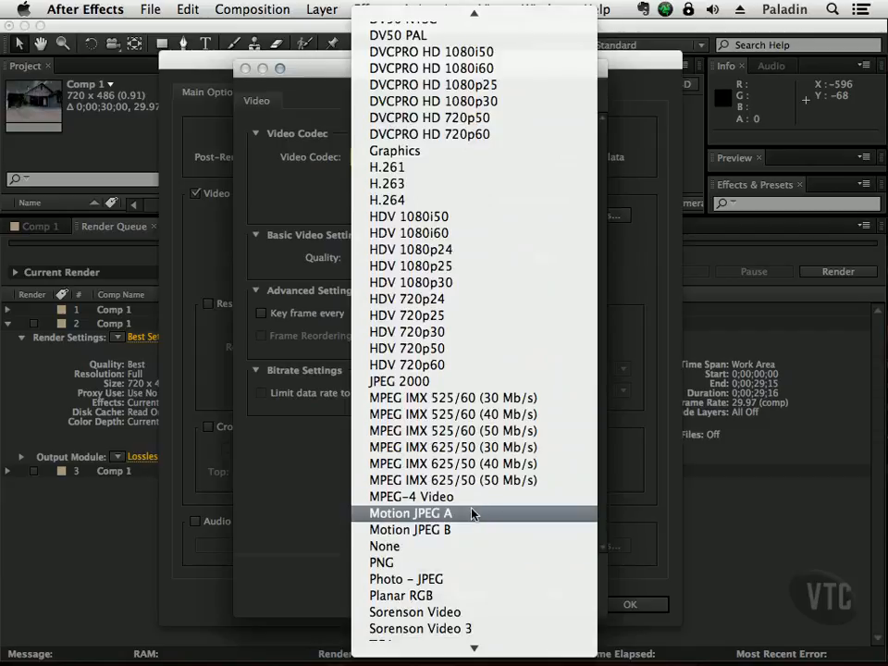
mouse_move(471, 19)
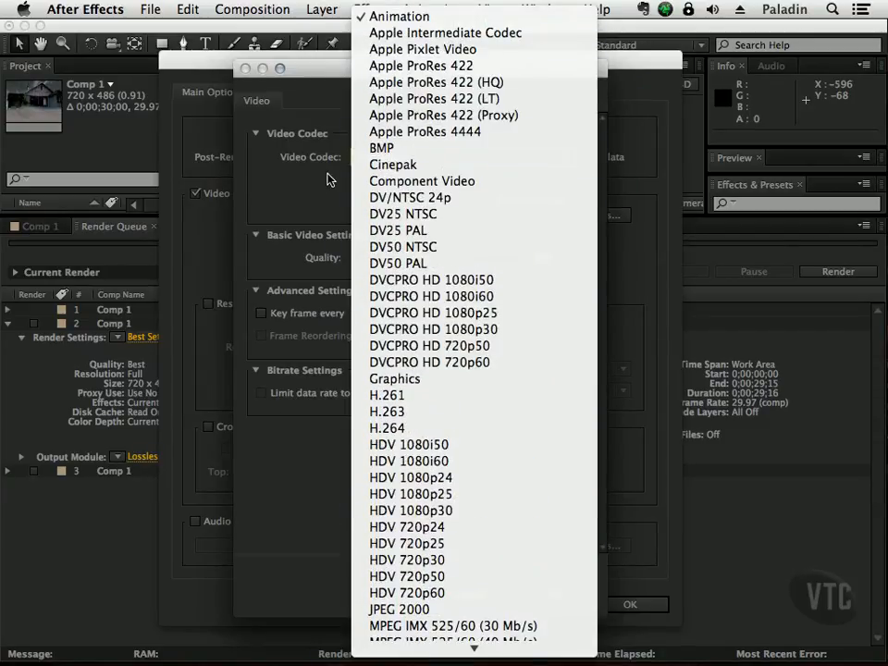
key("Escape")
left_click(514, 159)
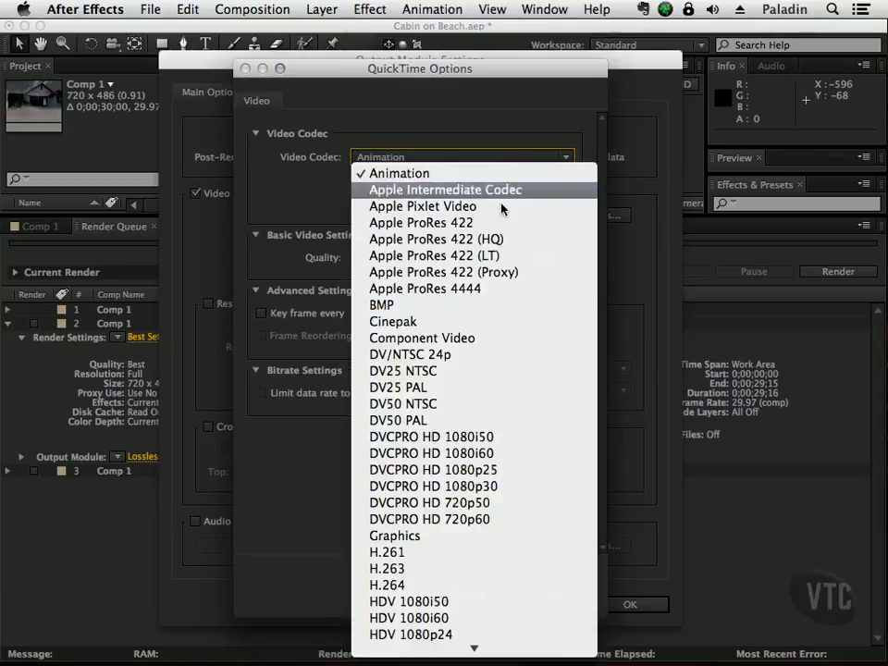
left_click(292, 218)
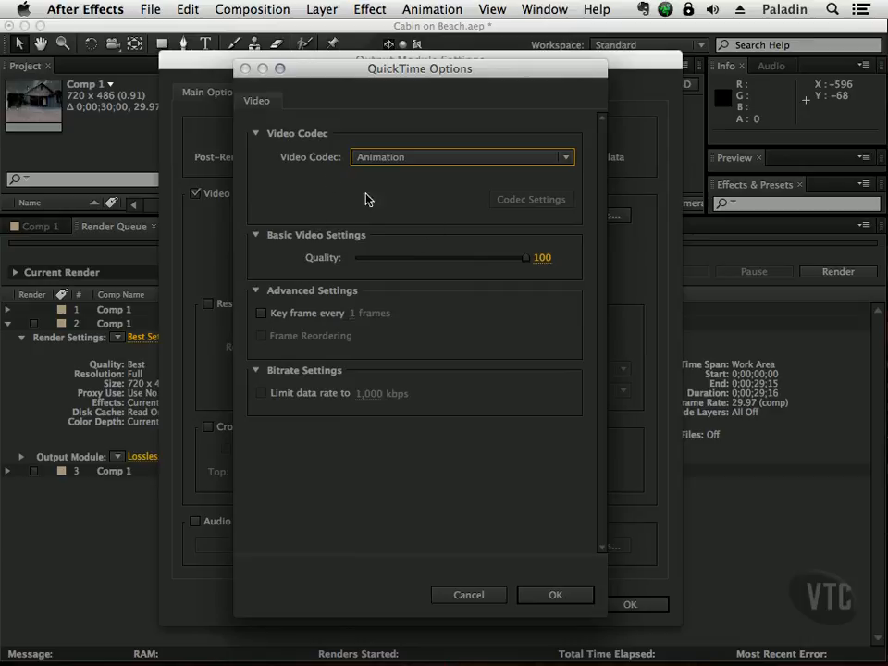
left_click(488, 164)
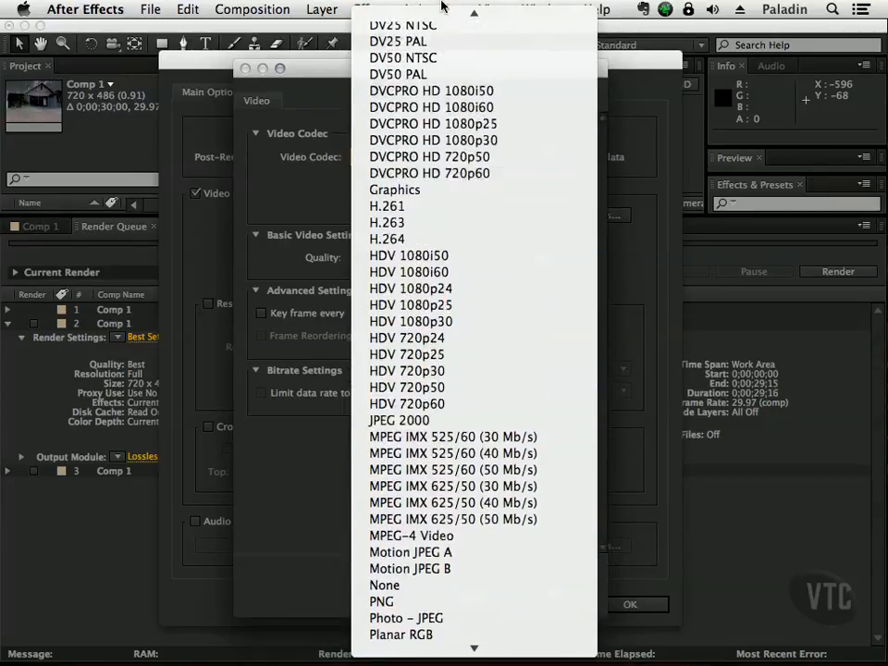
left_click(333, 185)
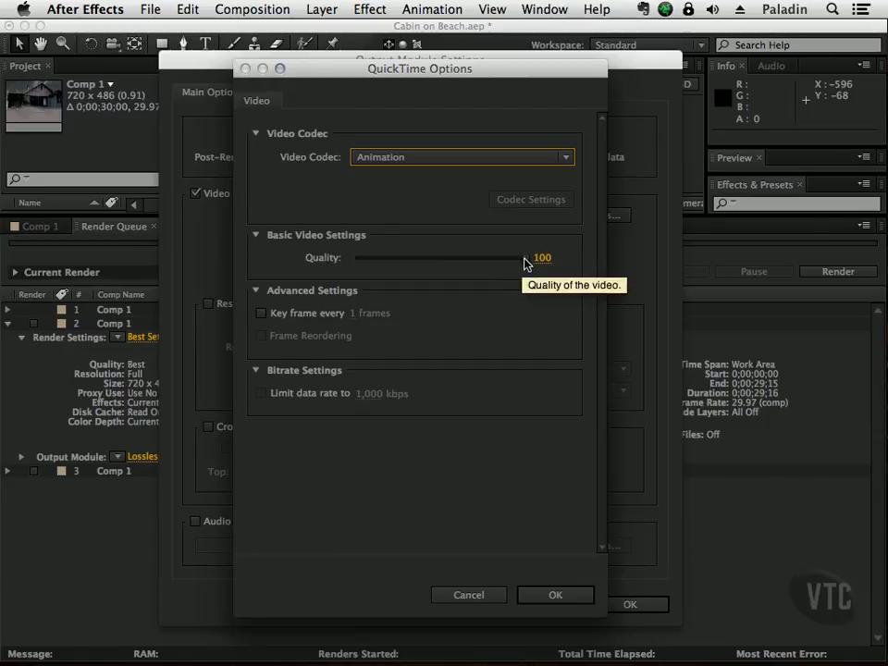
Keep the QuickTime video quality at 100, try the key frame interval option on and off, and leave the options without applying them.
left_click_drag(525, 262, 553, 281)
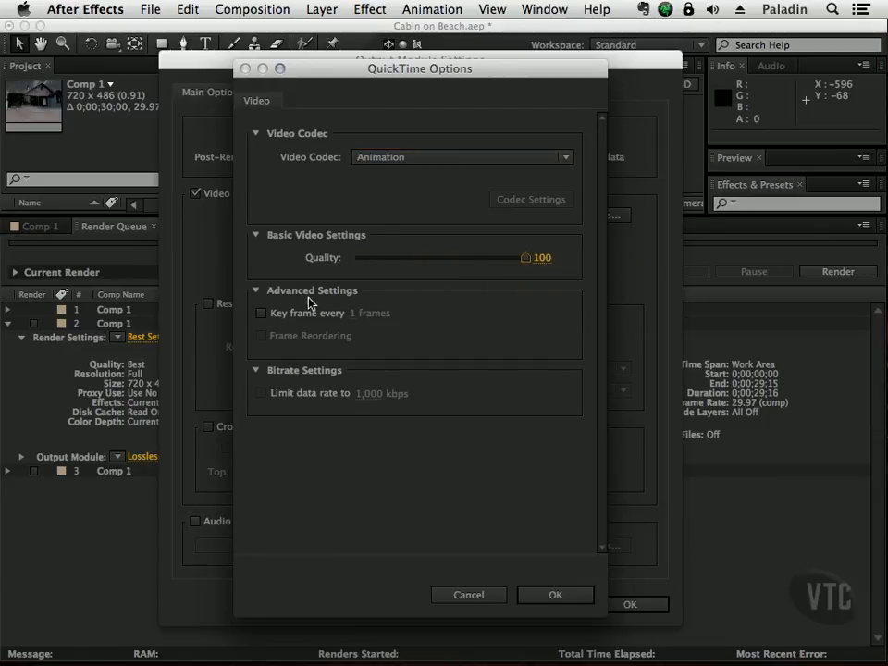
left_click(261, 318)
left_click(261, 313)
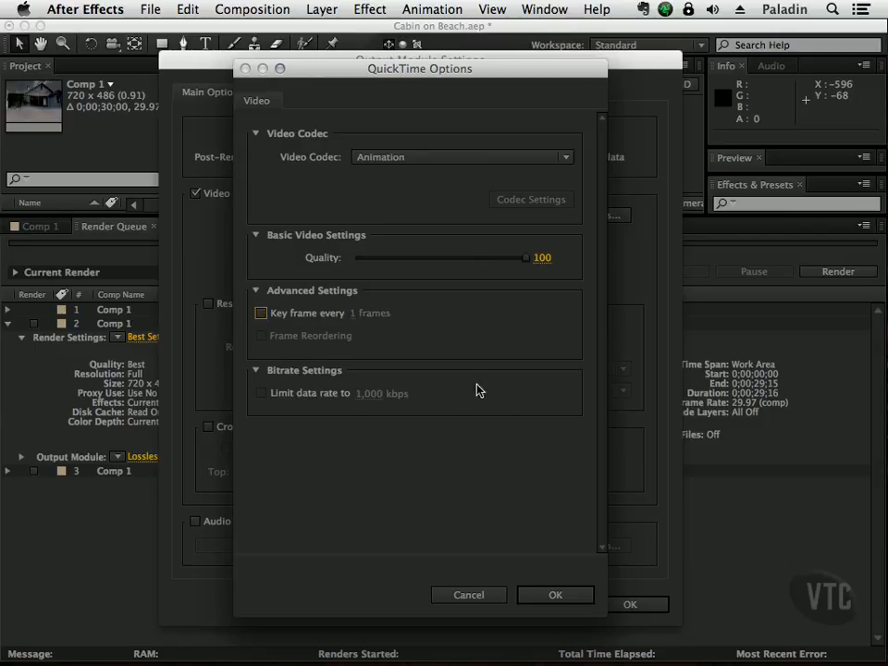
left_click(477, 597)
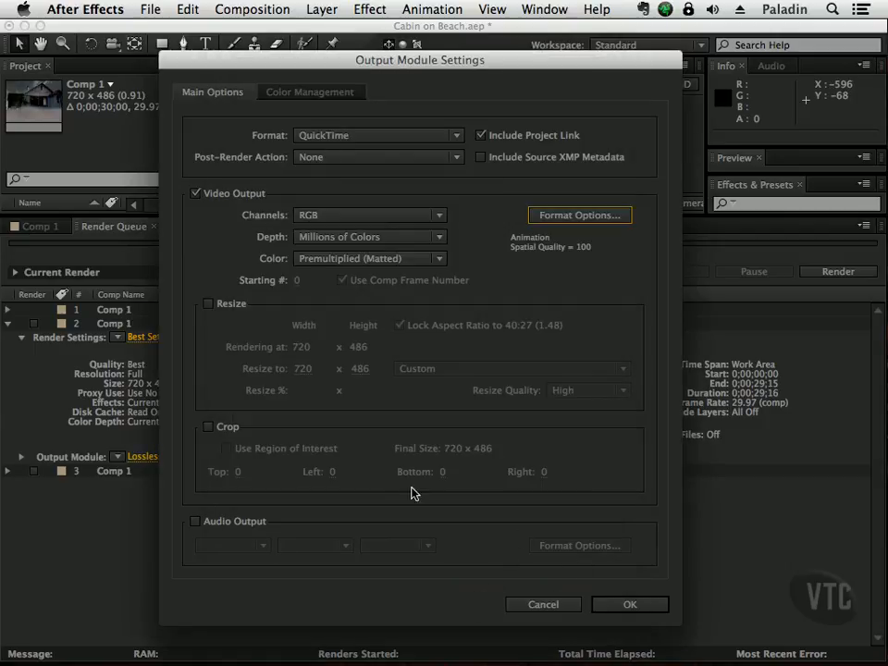
Enable resizing of the output to 756 x 510 at High resize quality, and turn on cropping with Use Region of Interest.
left_click(208, 304)
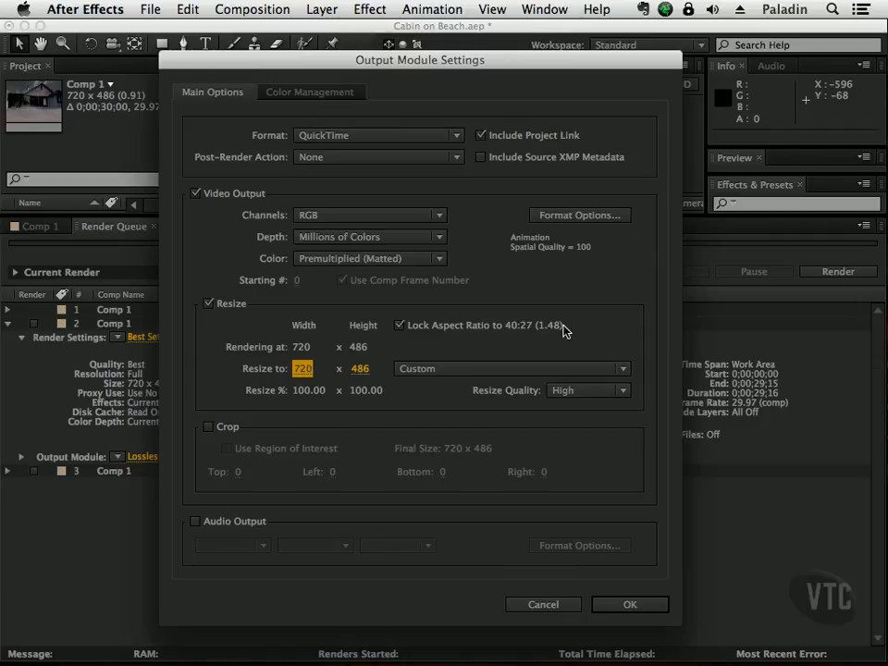
left_click_drag(303, 368, 226, 368)
left_click_drag(360, 369, 422, 354)
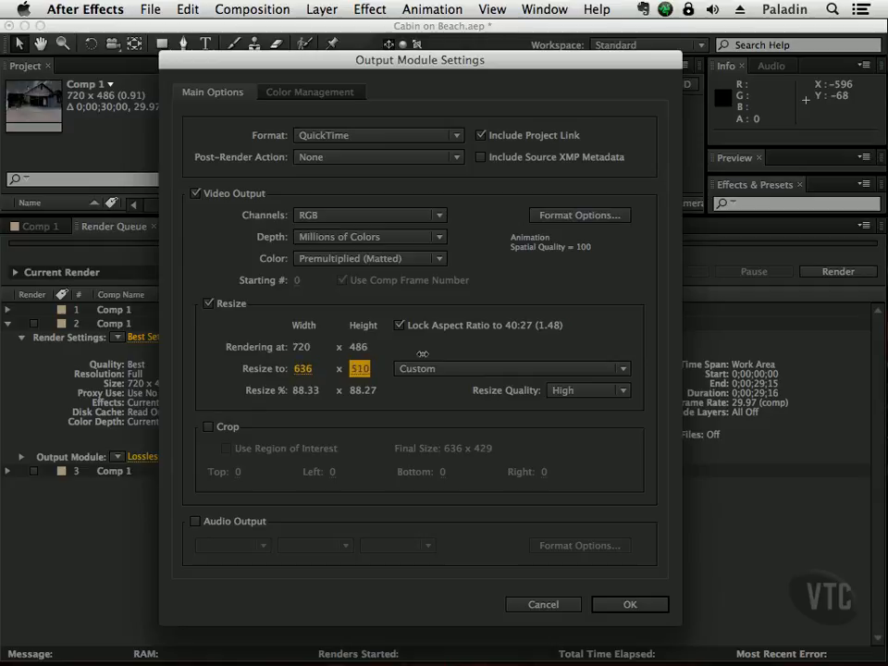
left_click(617, 392)
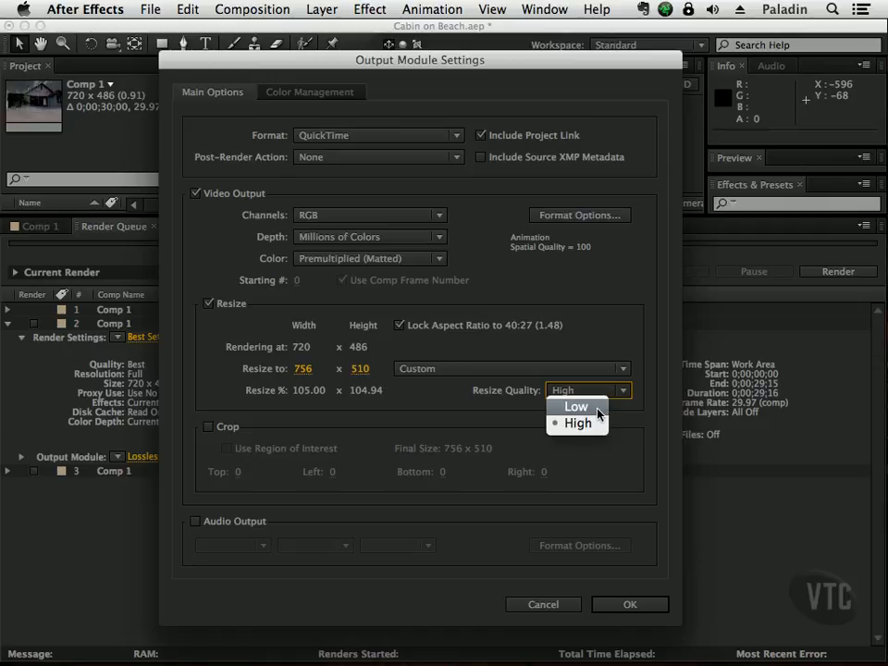
left_click(590, 421)
left_click(209, 428)
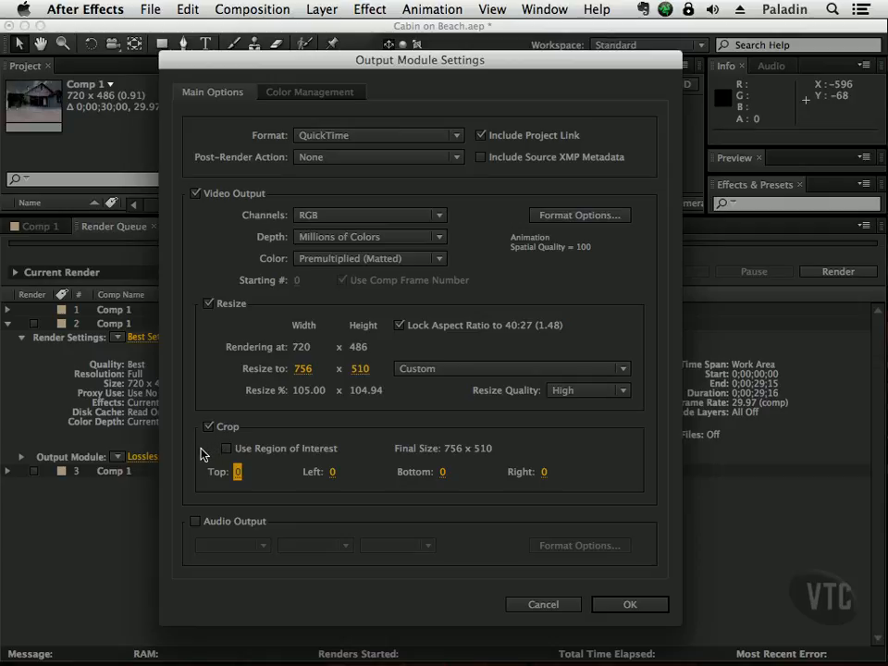
left_click(227, 448)
Turn on audio output and examine its sample rate, bit depth and channel options, keeping 48.000 kHz, 16 Bit and Stereo.
left_click(197, 523)
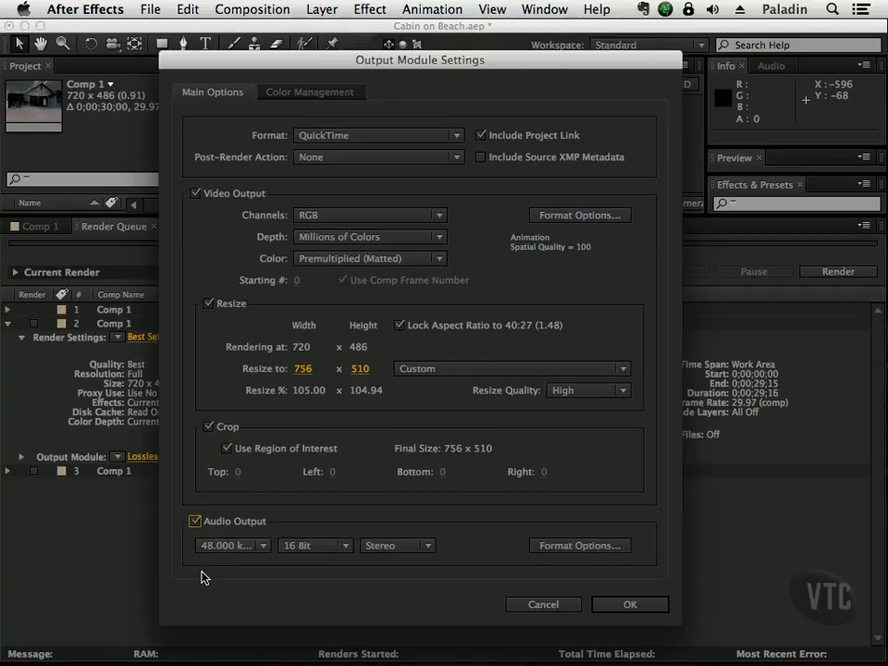
left_click(269, 547)
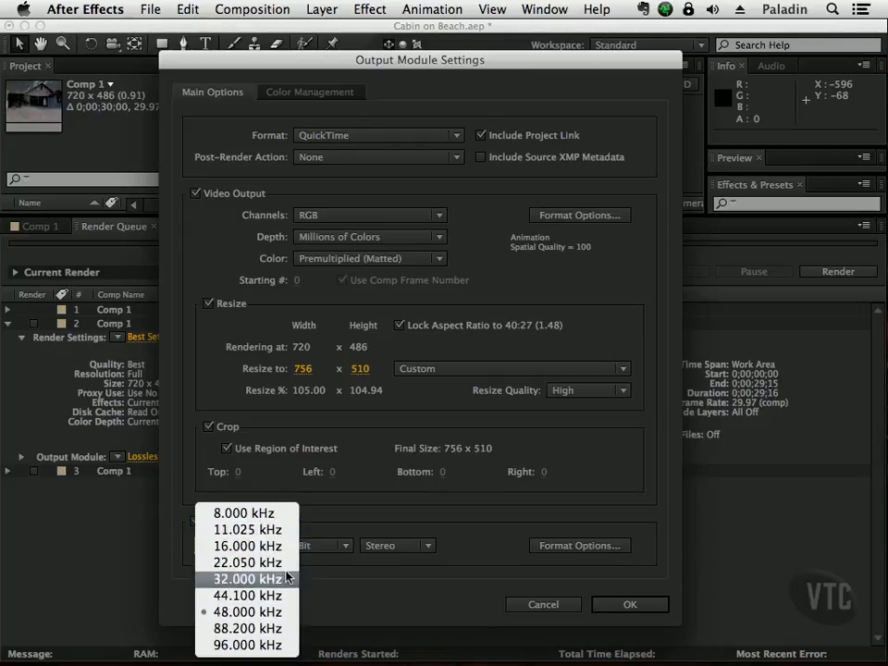
left_click(351, 548)
left_click(349, 547)
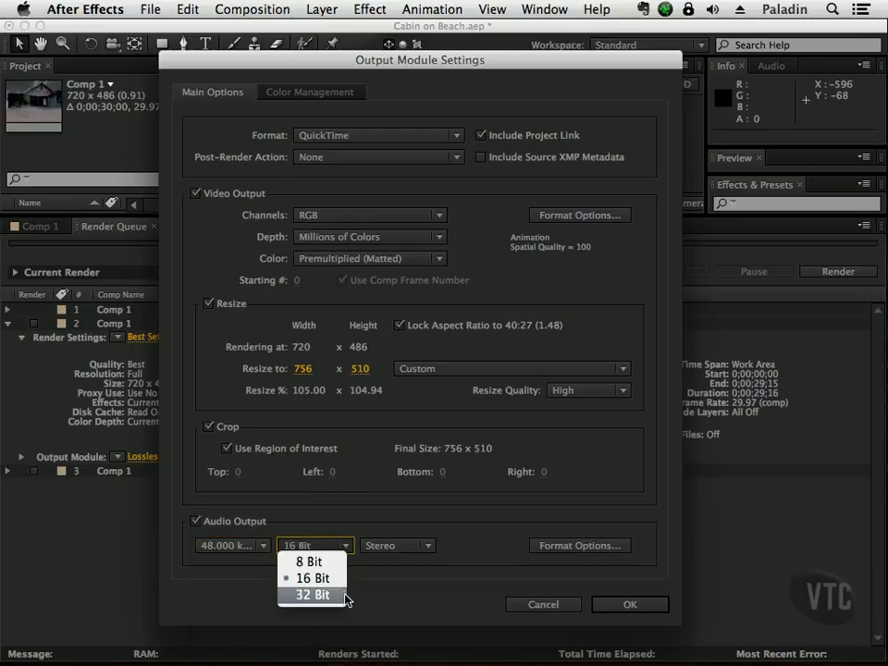
left_click(418, 546)
left_click(425, 547)
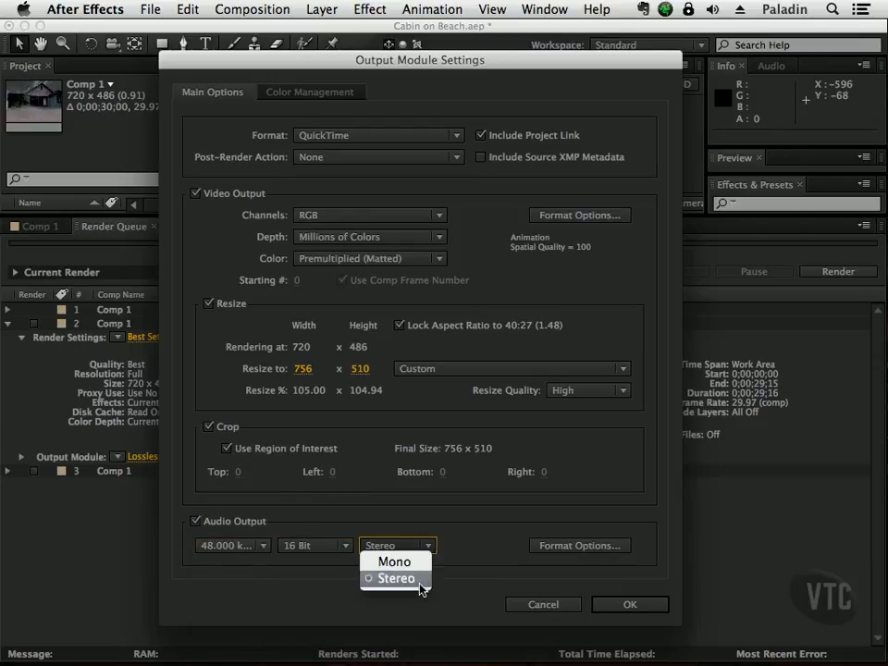
left_click(518, 575)
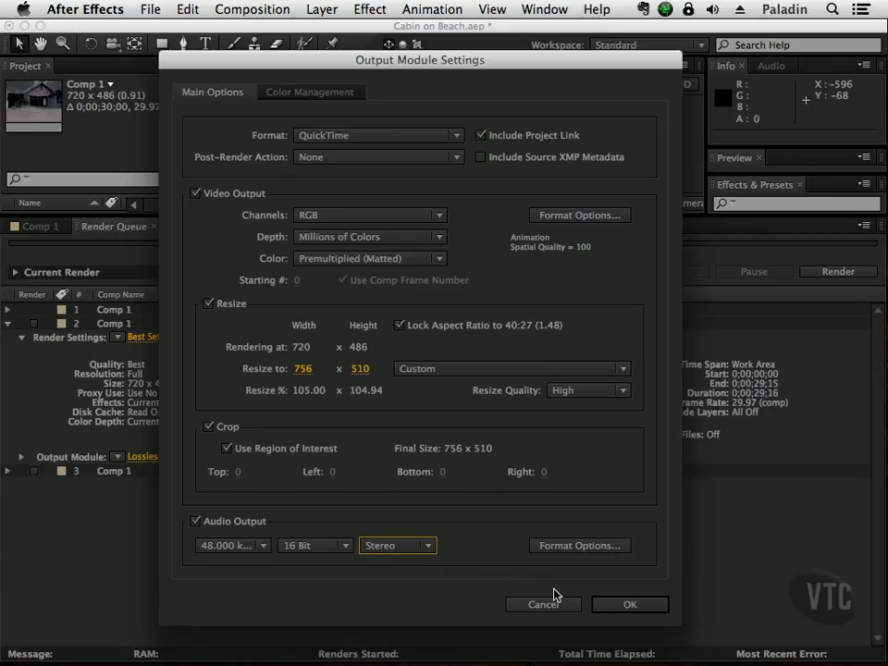
Try the IMA 4:1 audio codec in the audio format options, then leave the output module settings without applying any changes.
left_click(573, 547)
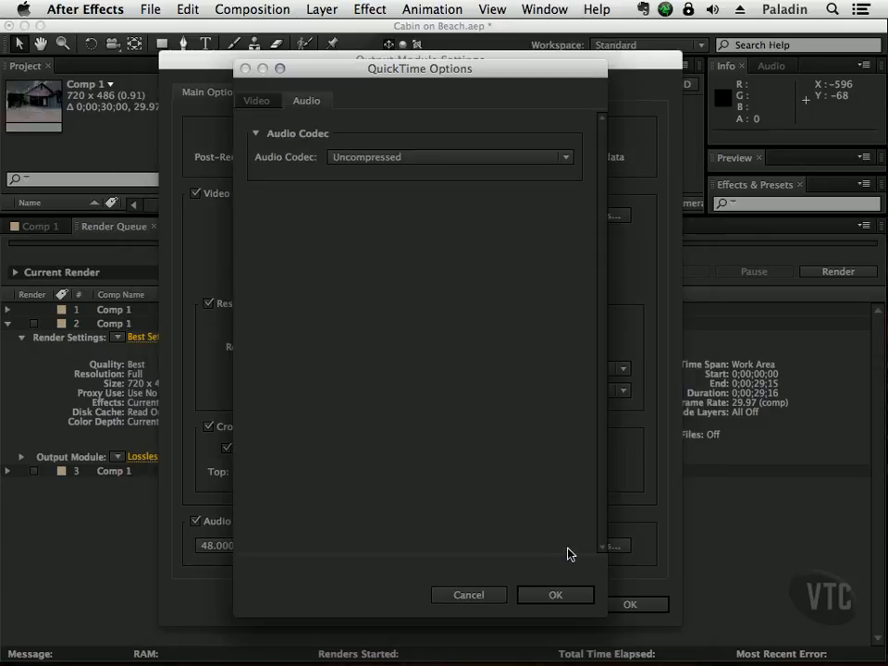
left_click(467, 161)
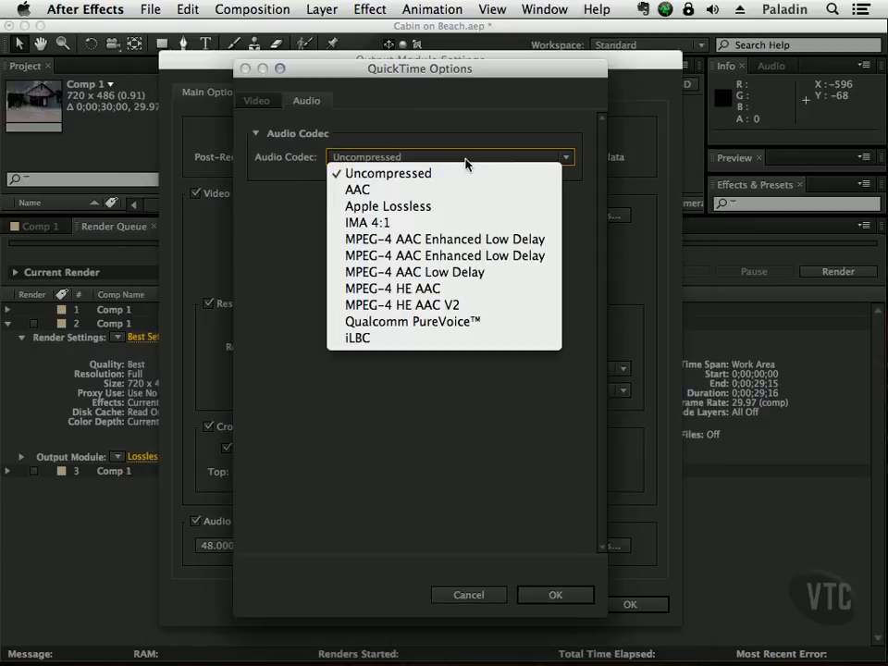
left_click(443, 225)
left_click(399, 161)
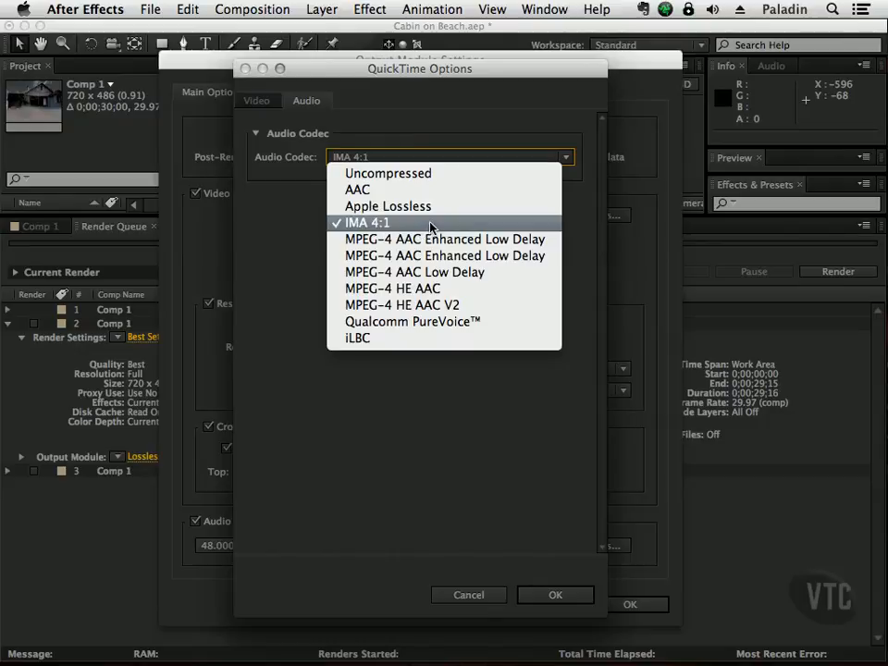
left_click(341, 222)
left_click(485, 595)
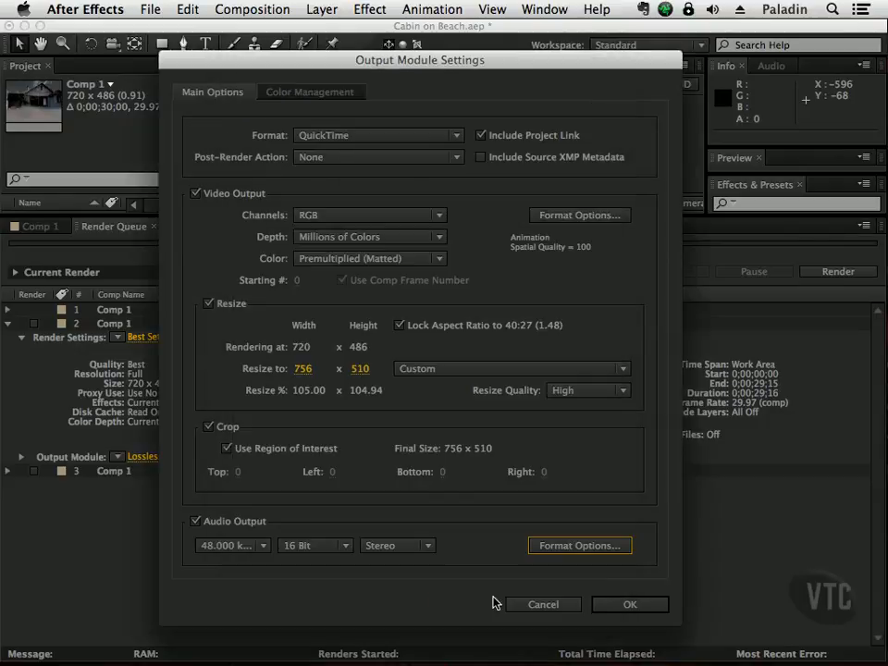
left_click(529, 605)
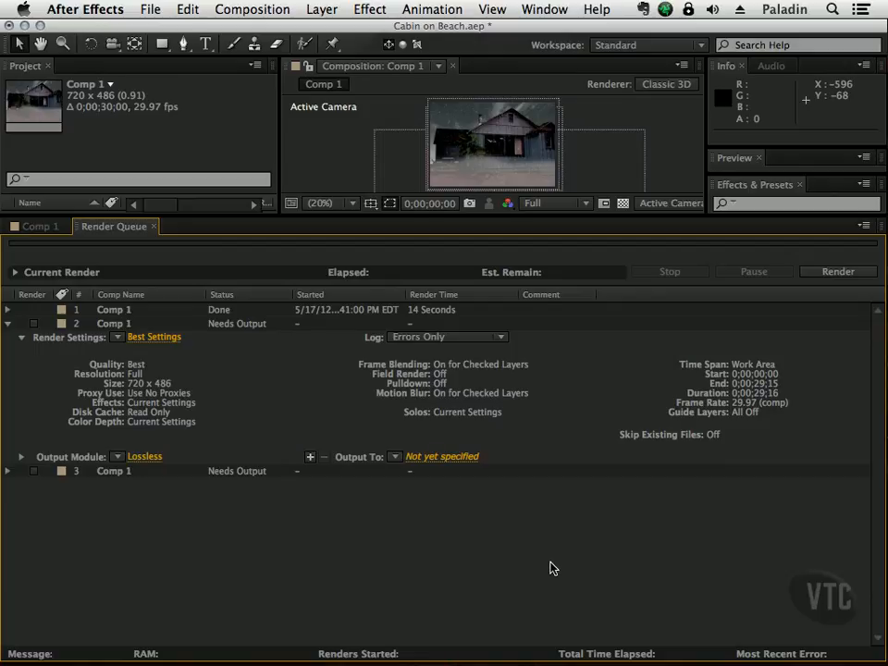
Examine the file format choices for the second queue item's output destination and leave without saving a location.
left_click(453, 459)
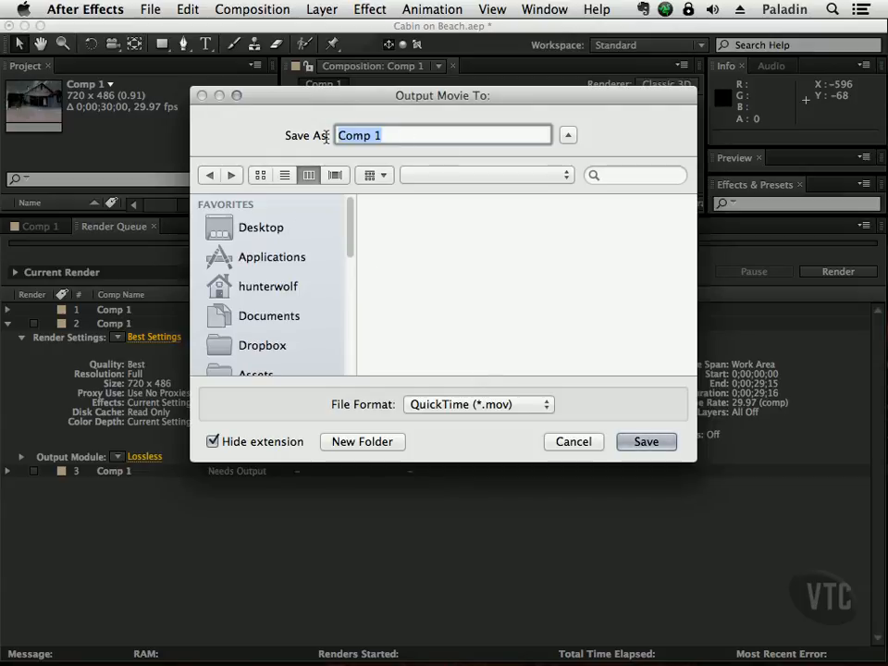
left_click(467, 404)
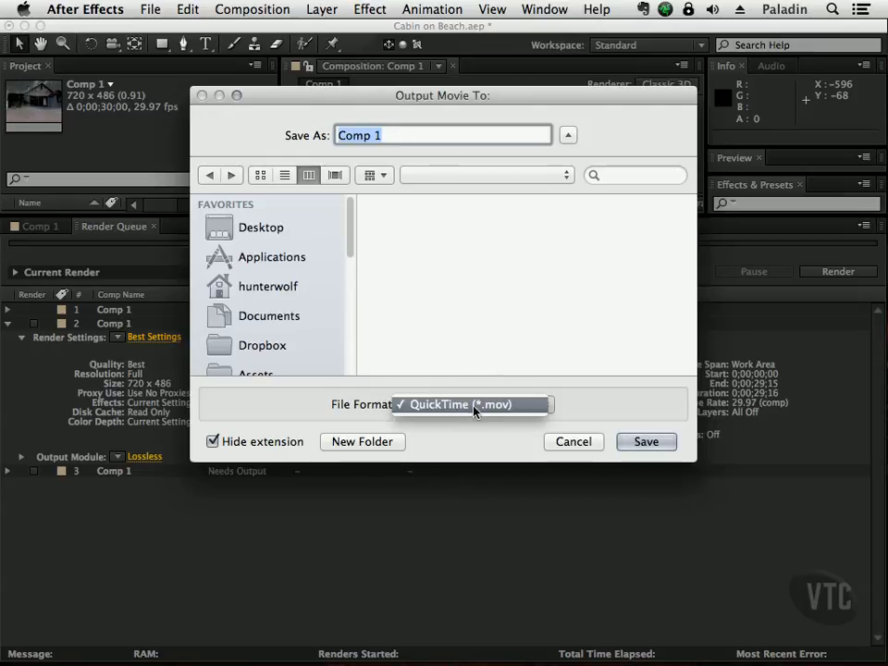
left_click(508, 431)
left_click(571, 443)
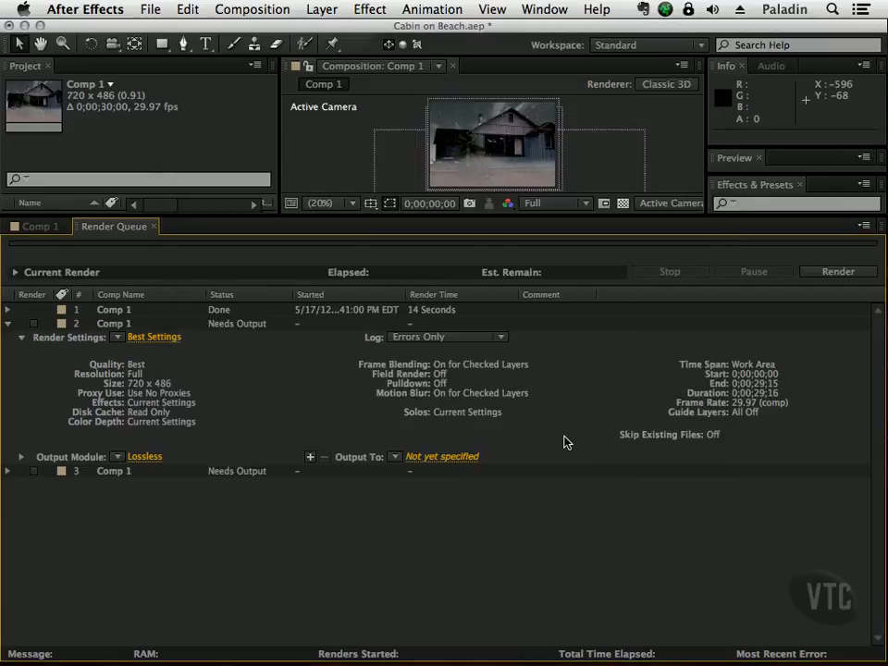